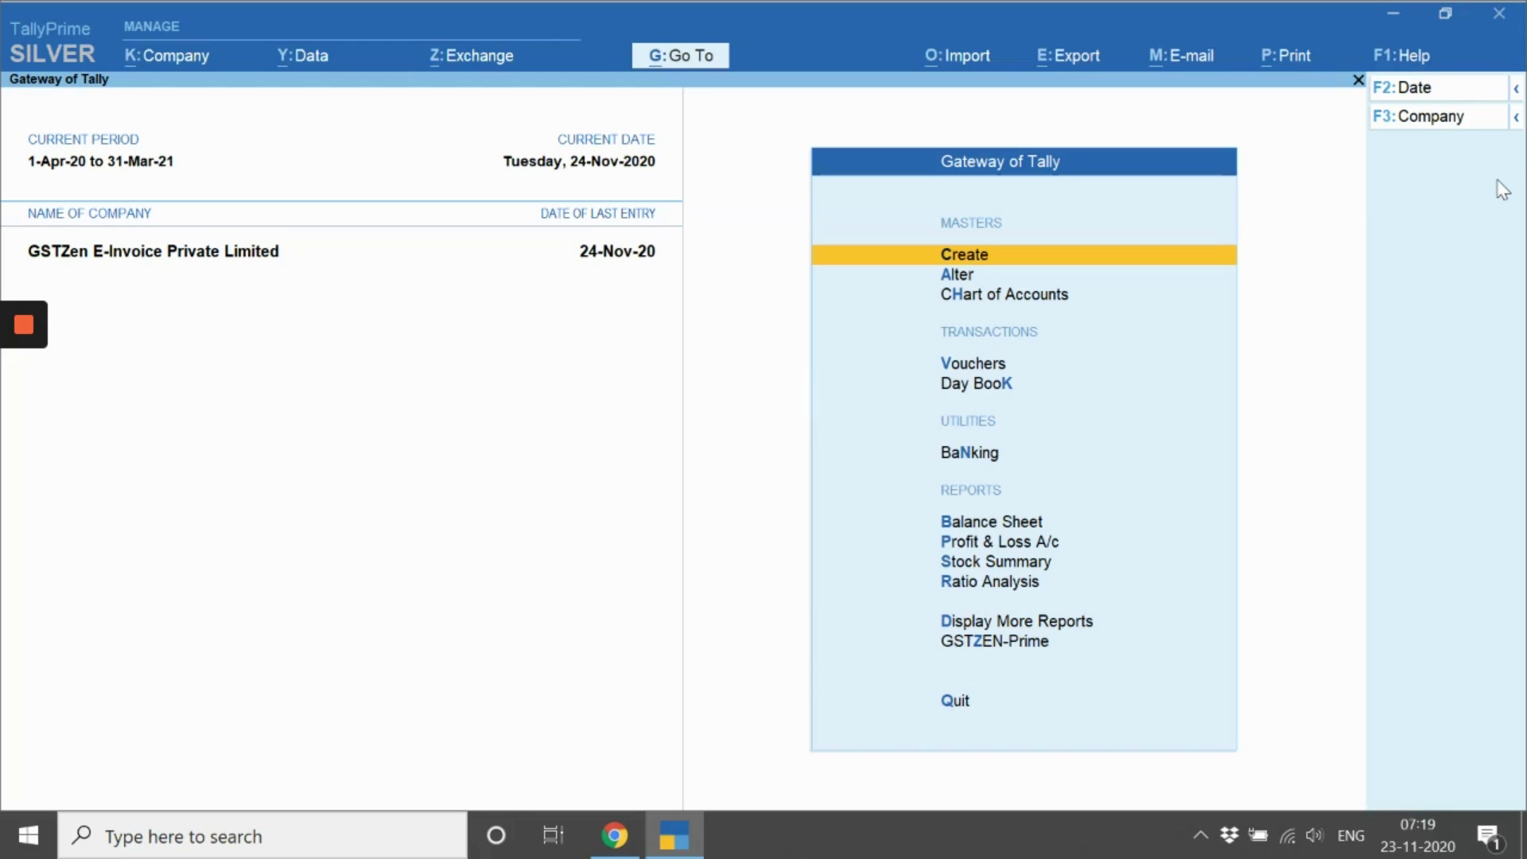
- Open the Day Book from GSTZEN-Prime's B2B e-Invoice menu
key(Down)
key(Down)
key(Down)
key(Down)
key(Down)
key(Down)
key(Down)
key(Down)
key(Down)
key(Down)
key(Down)
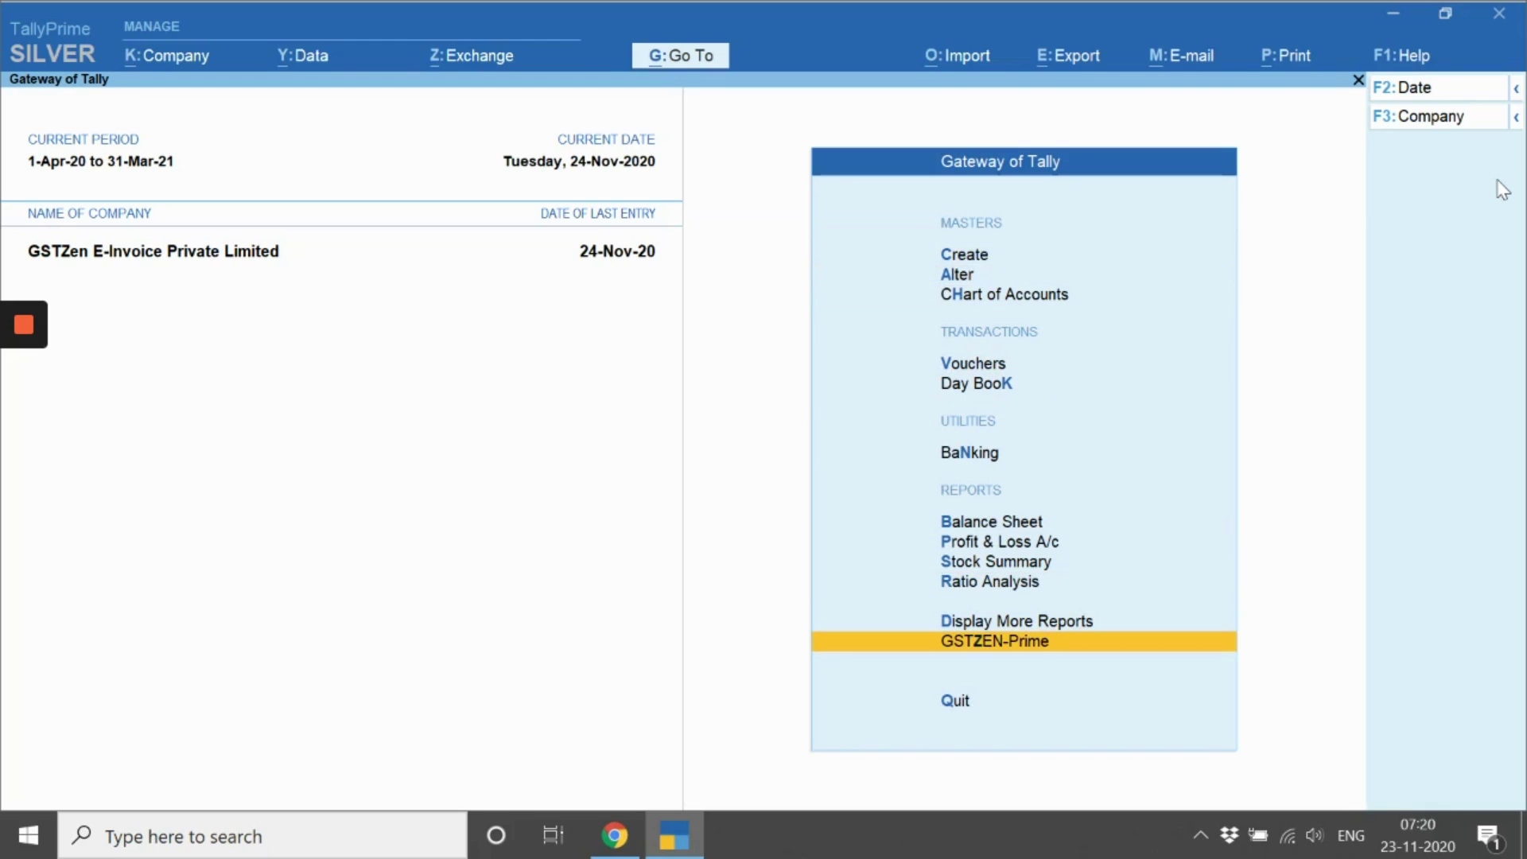
key(Return)
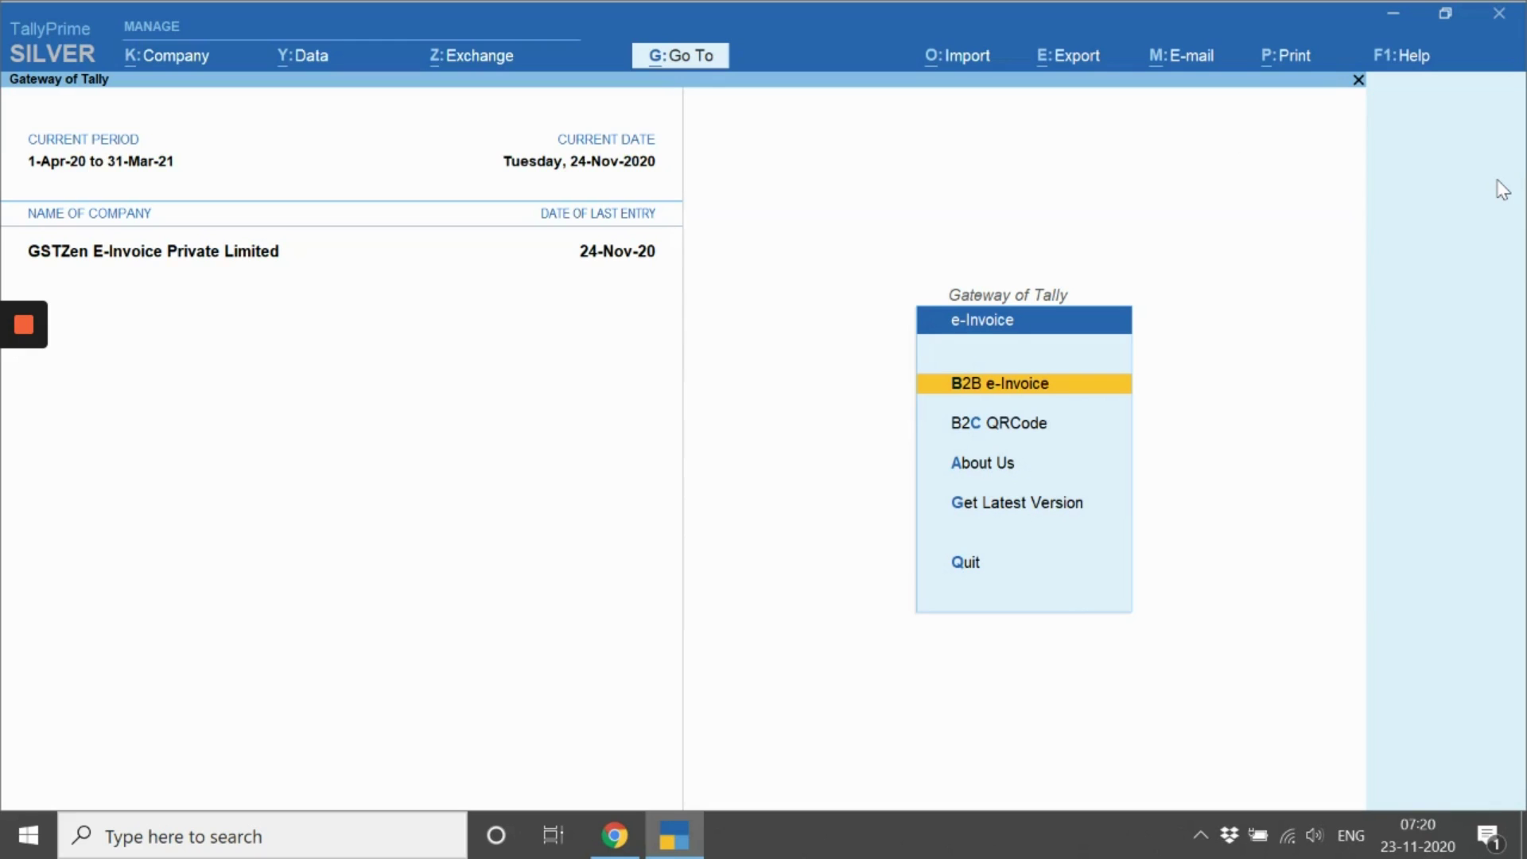
key(Return)
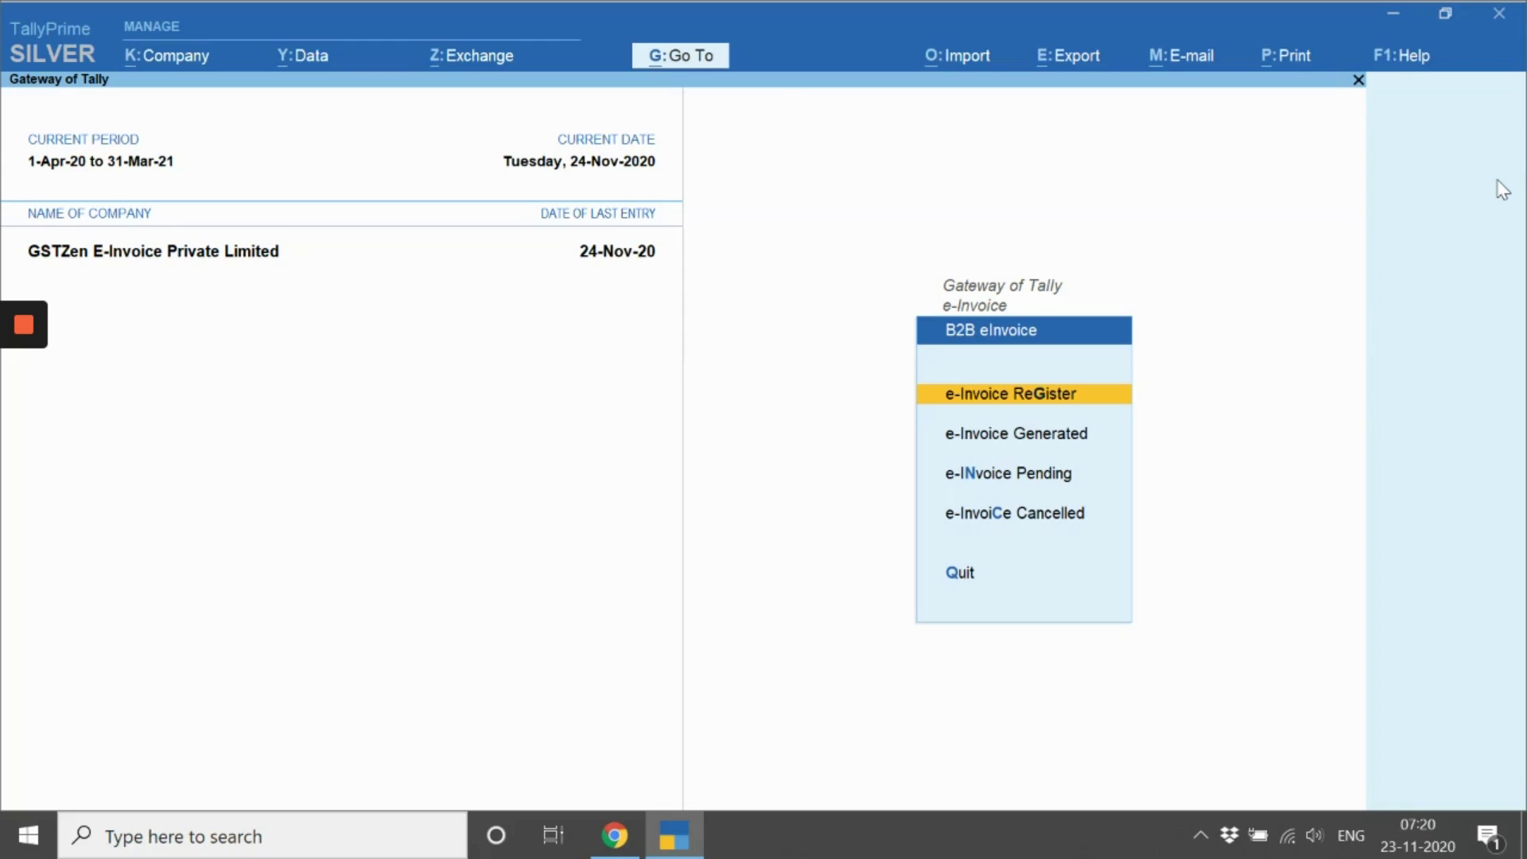
key(Return)
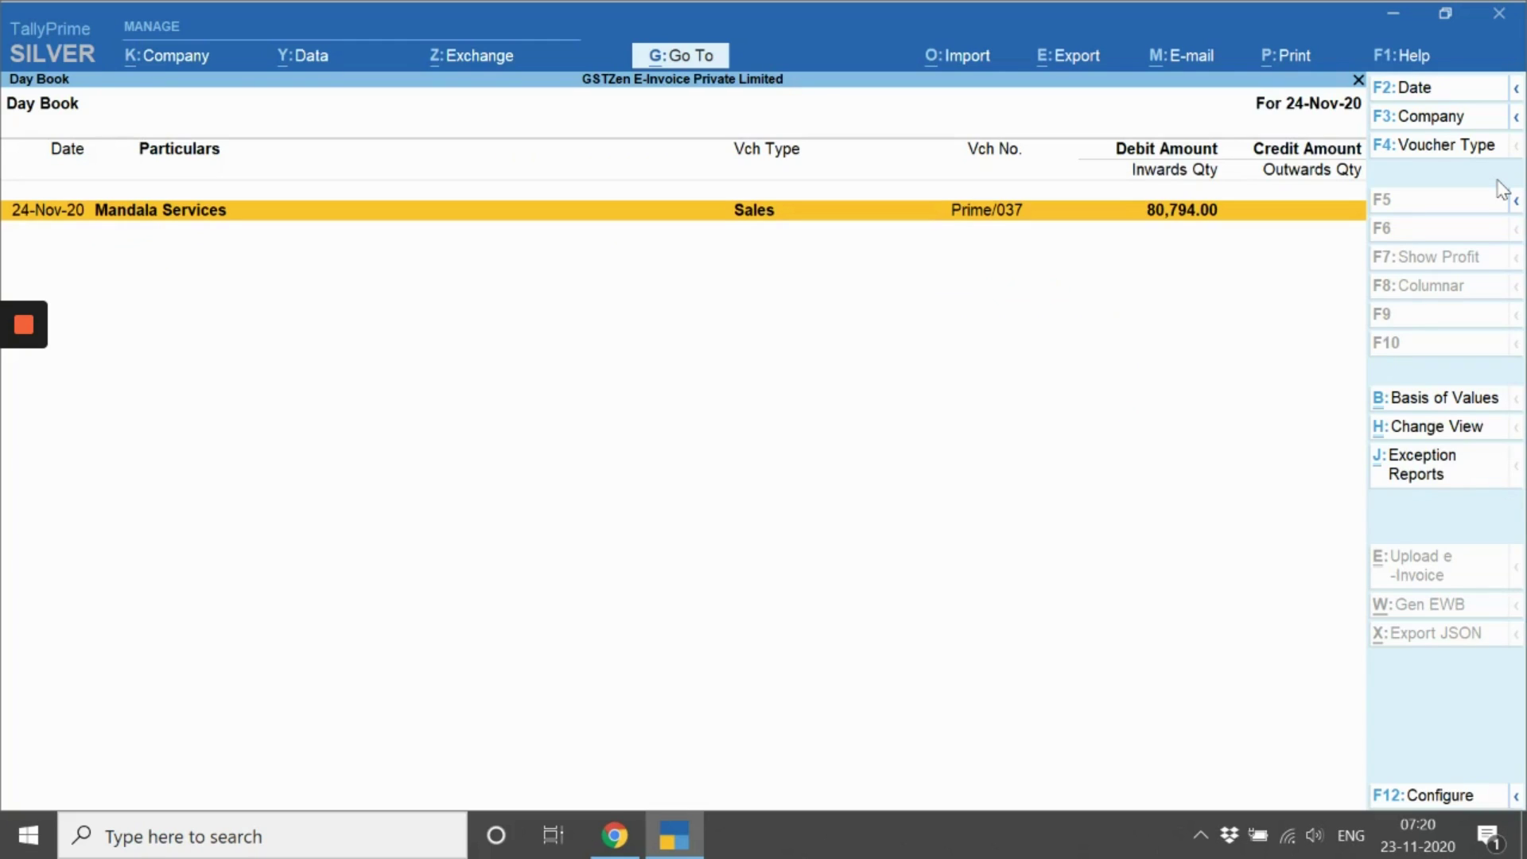
- Set the Day Book period to 22-11-2020 through 23-11-2020
click(1516, 90)
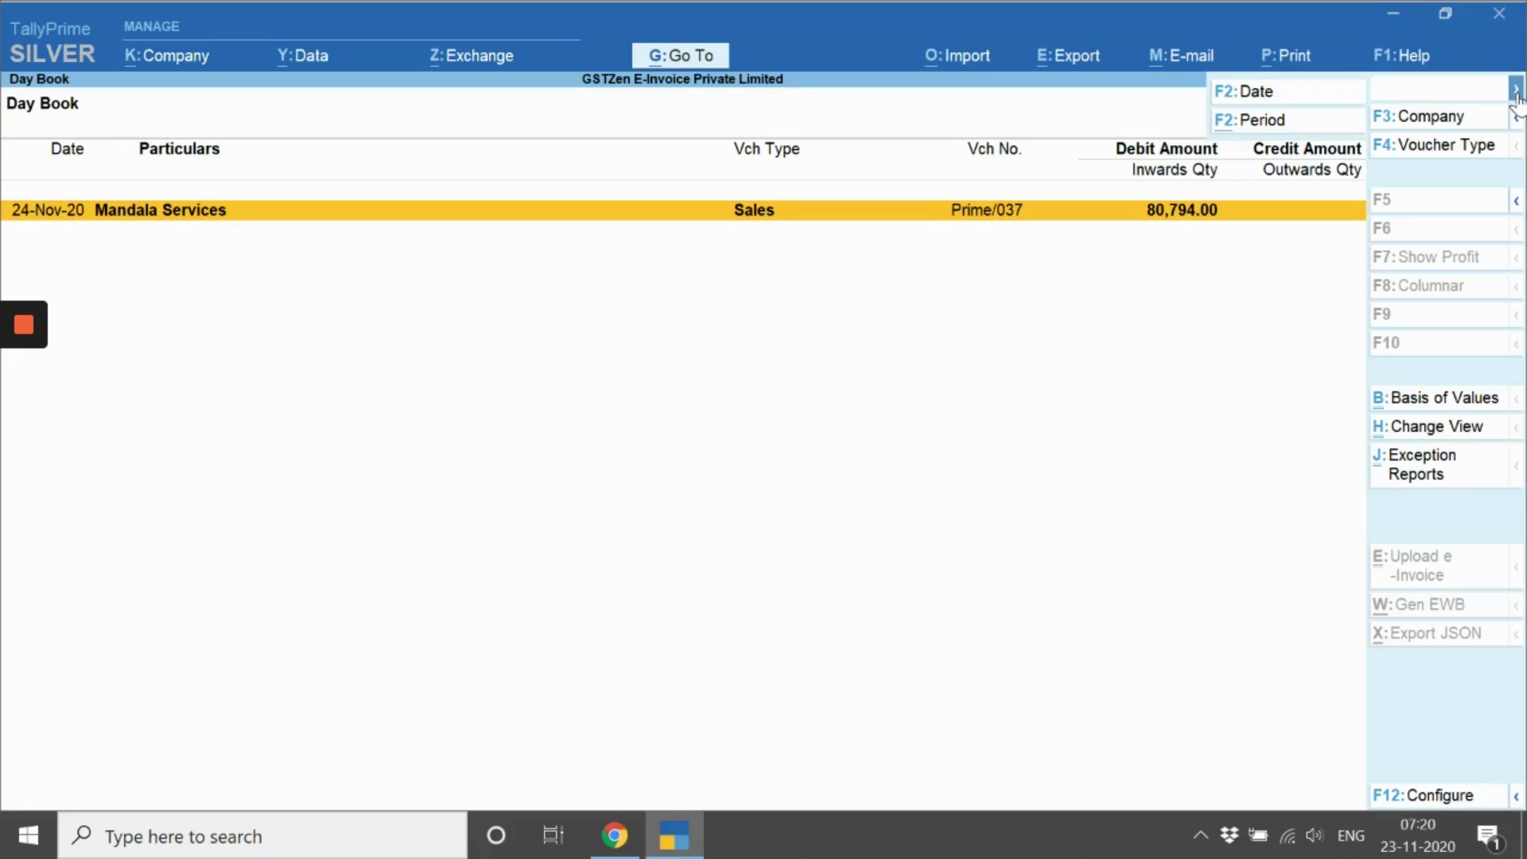
click(1265, 121)
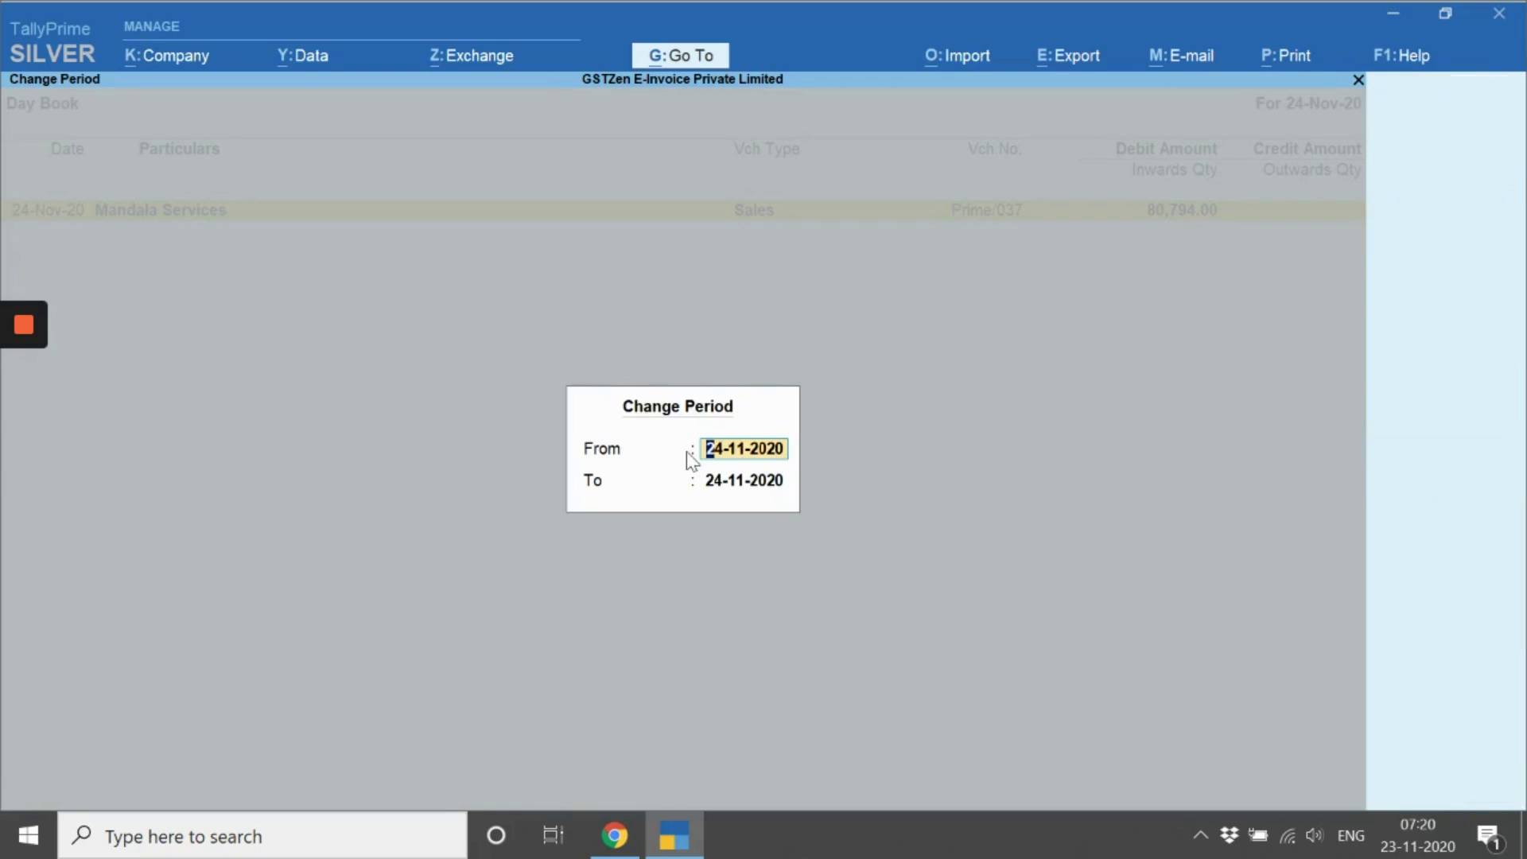
text(22)
key(Return)
text(23)
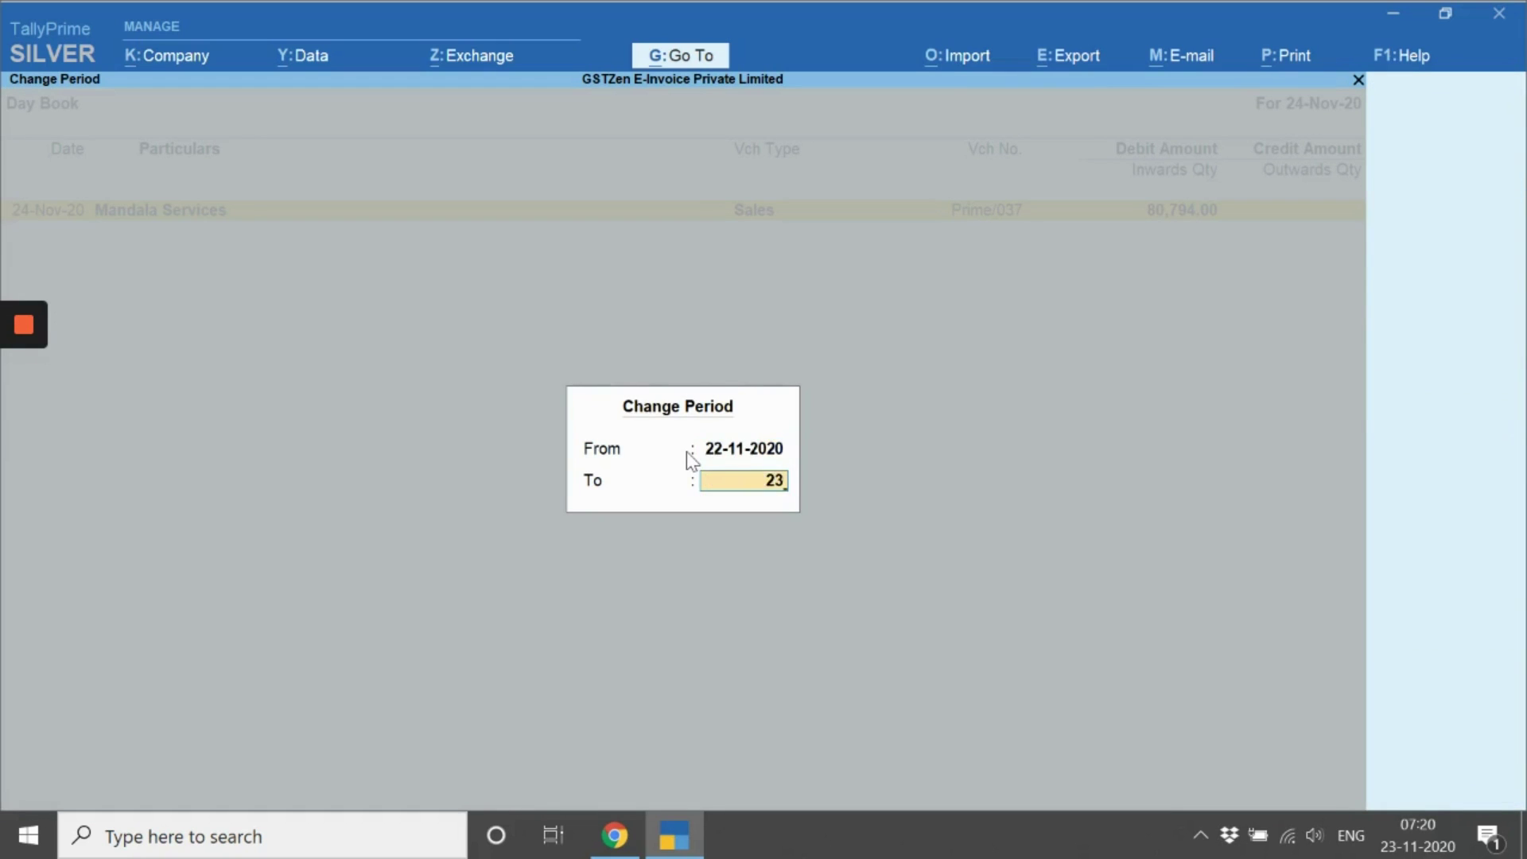
key(Return)
key(Down)
key(Down)
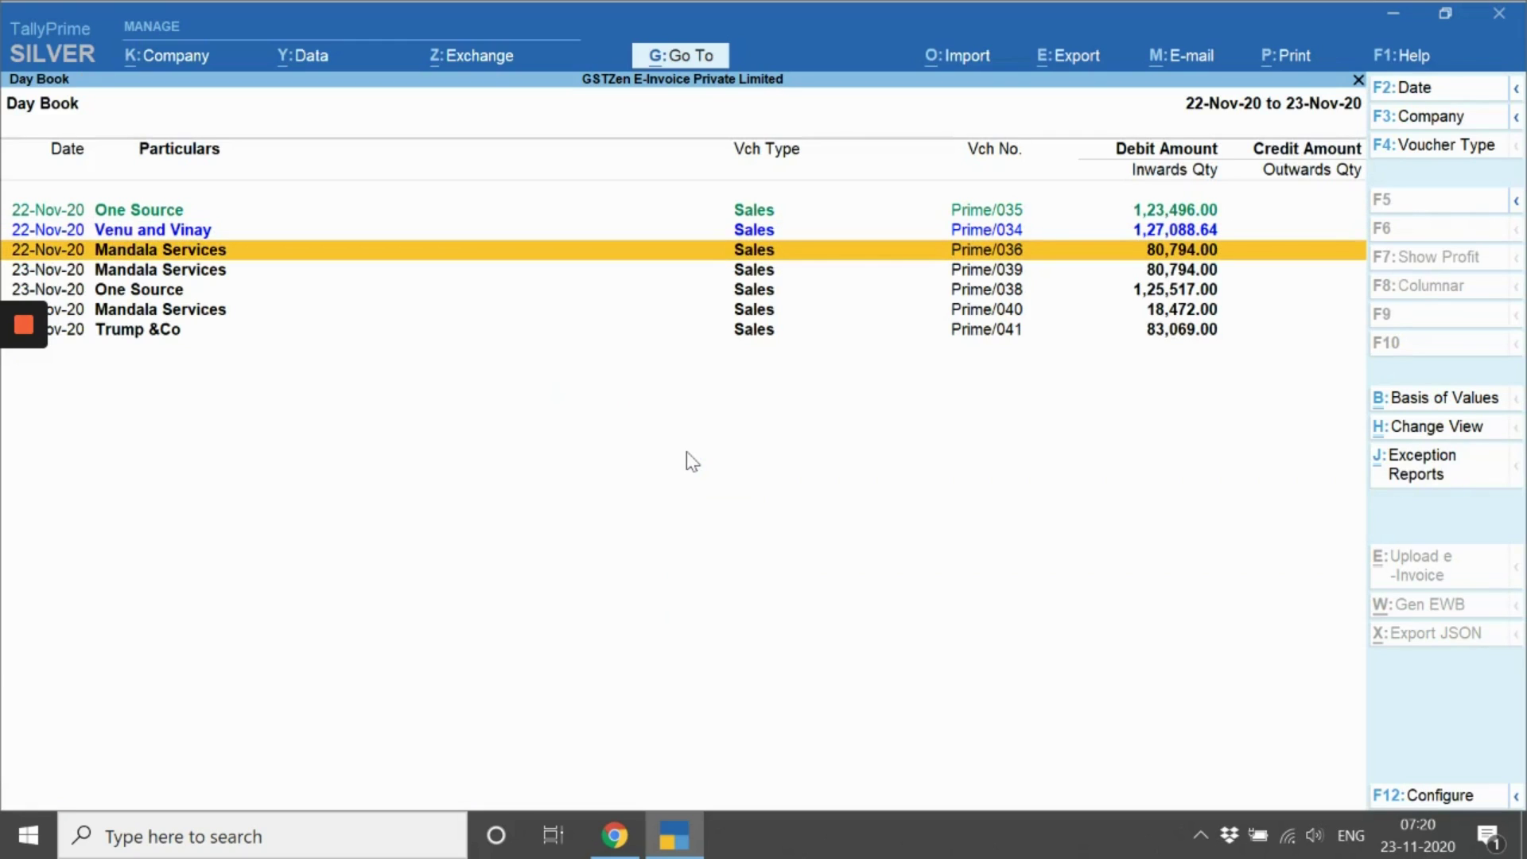
key(Up)
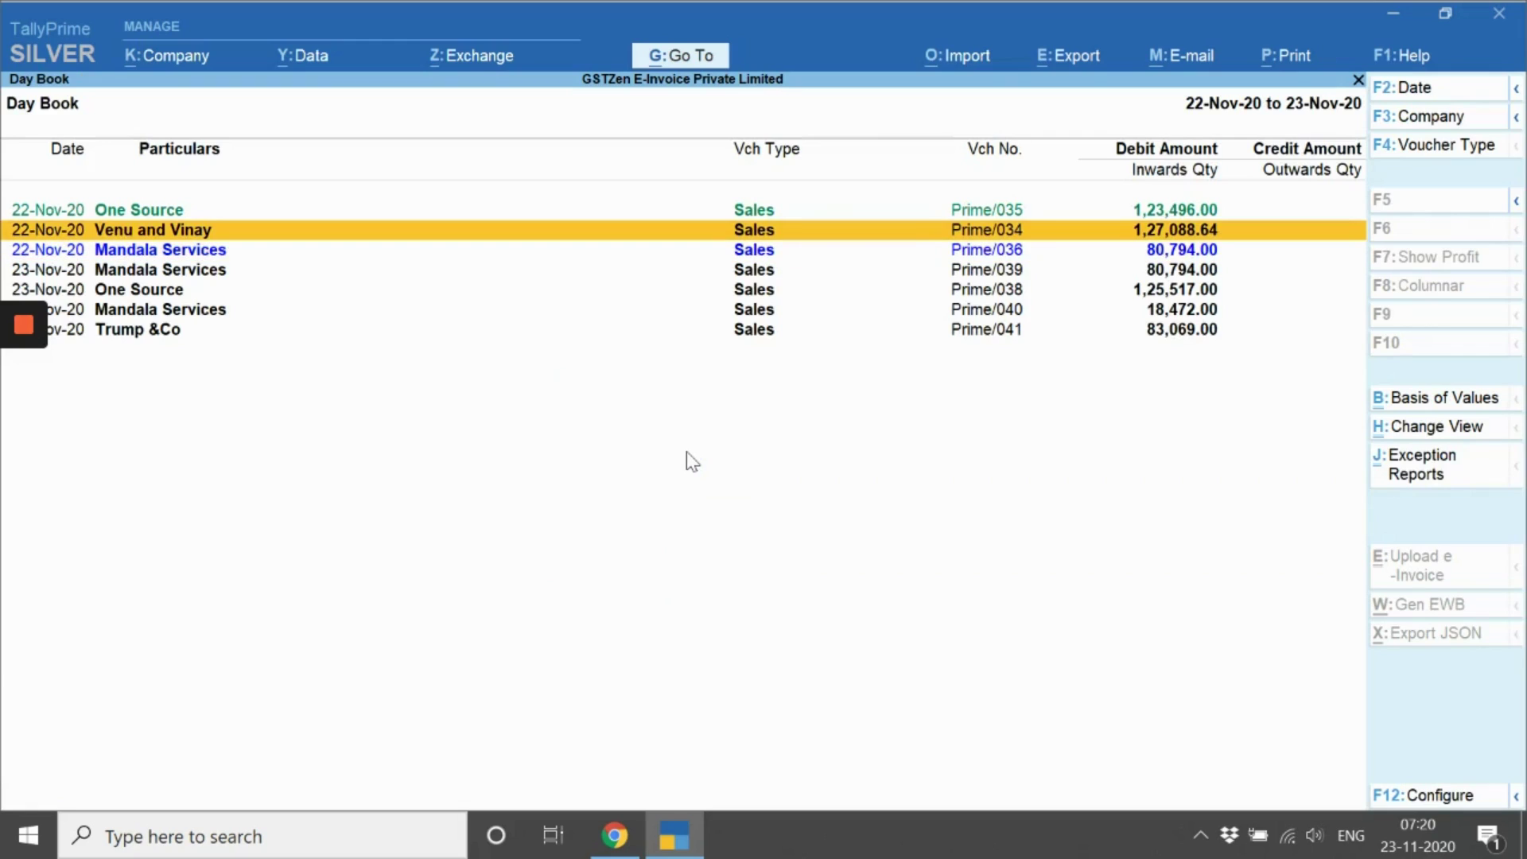
key(Up)
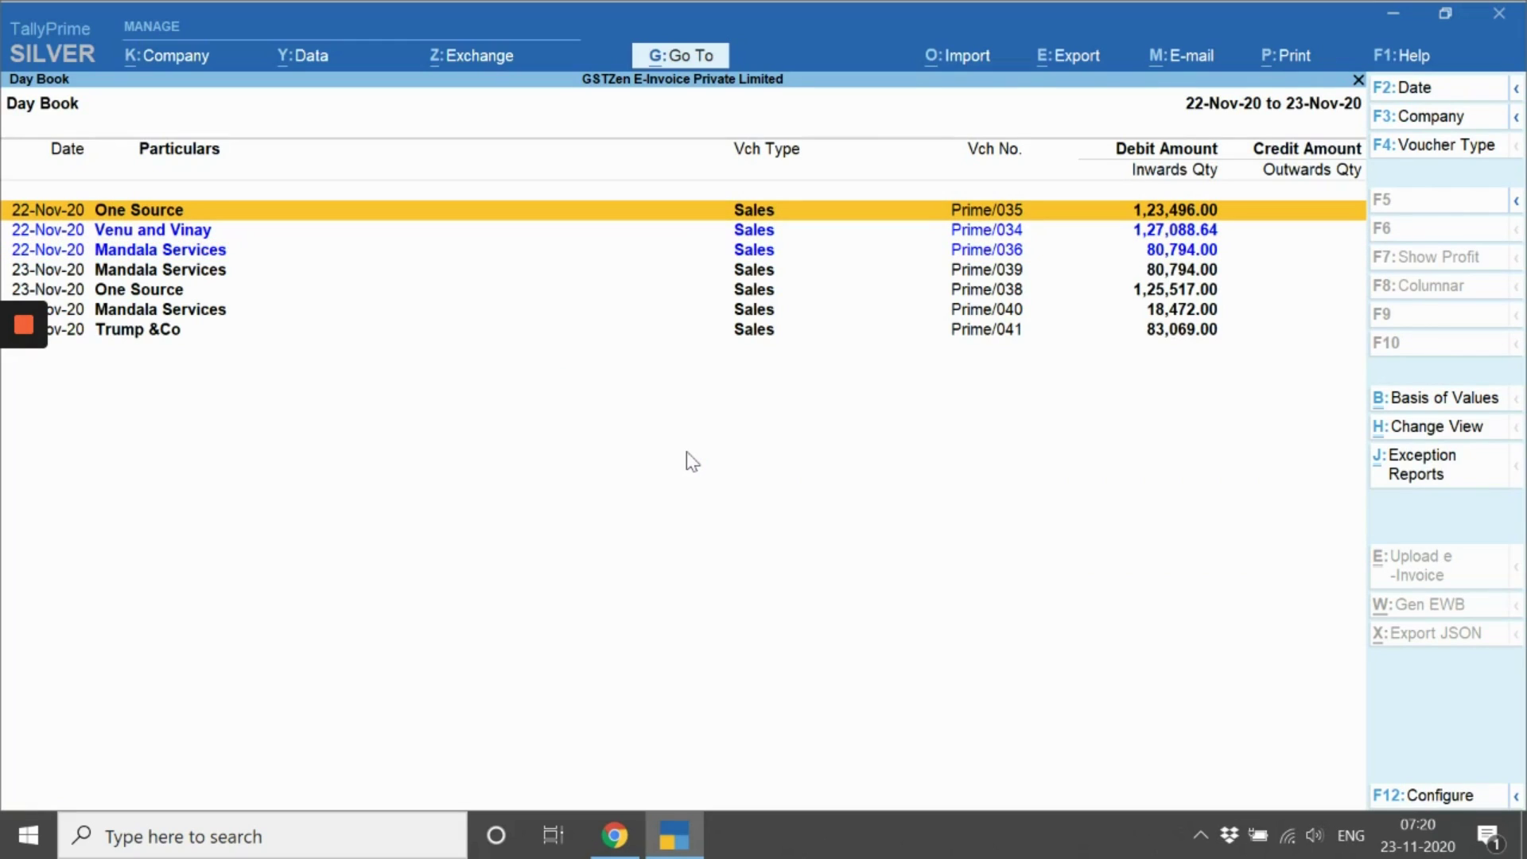
key(Down)
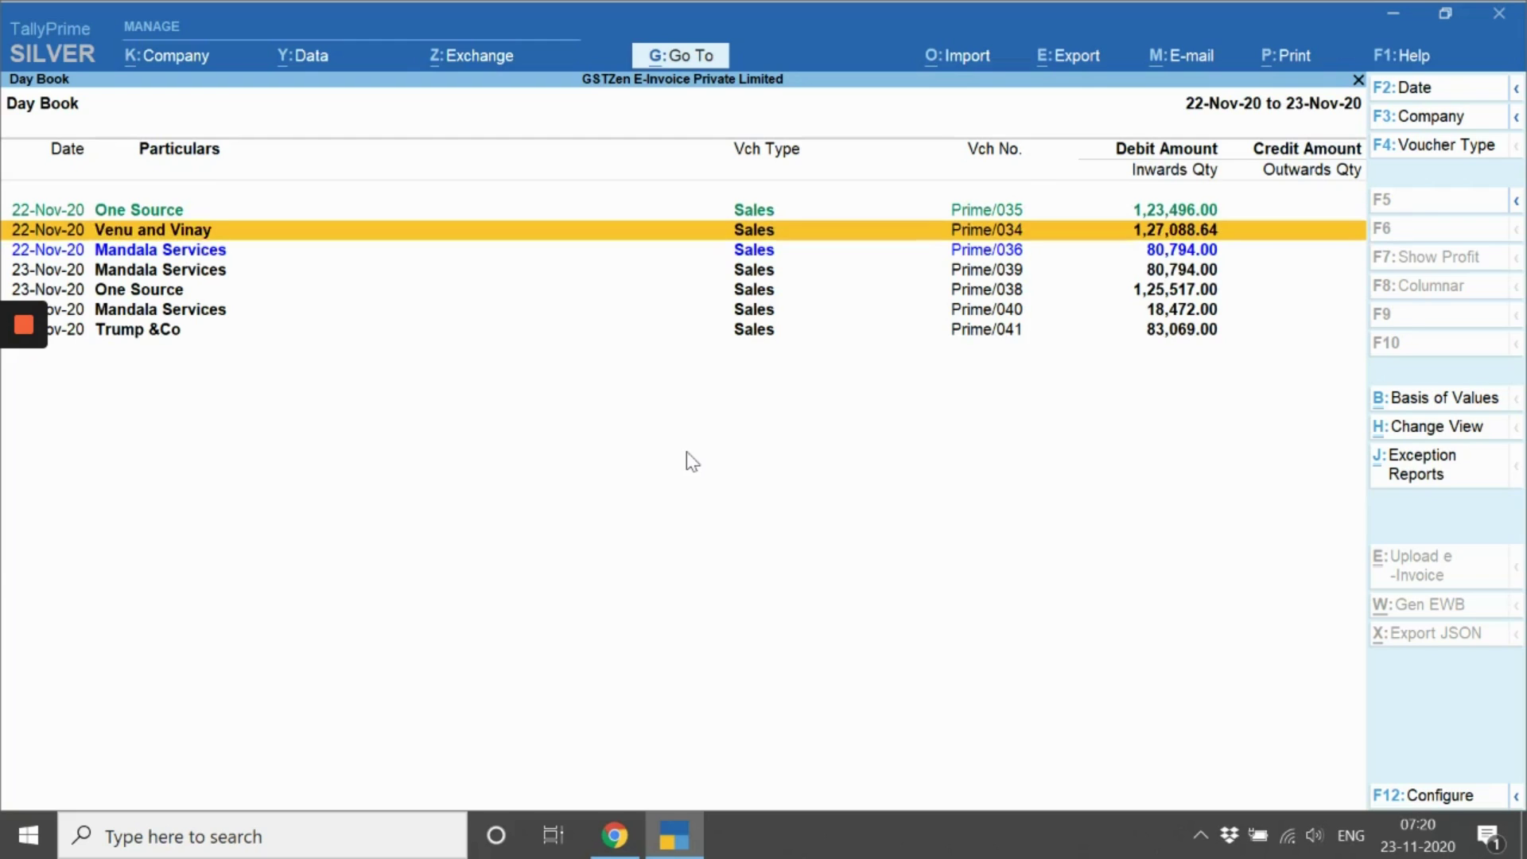
key(Down)
key(Down)
key(Down)
key(Down)
key(Up)
key(Up)
key(Up)
key(Up)
key(Down)
key(Down)
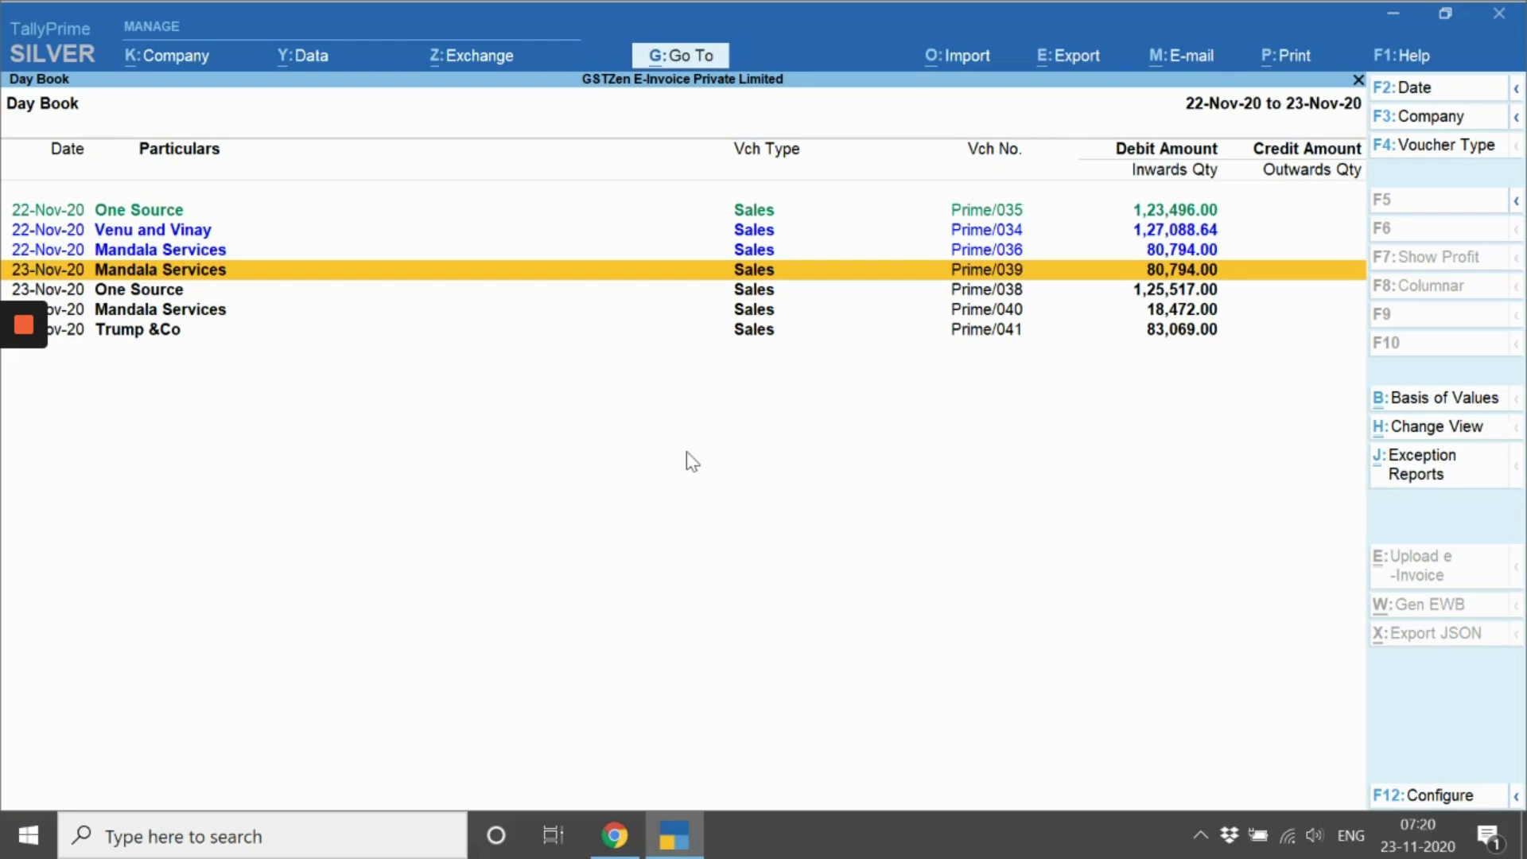
key(Down)
key(Up)
key(Return)
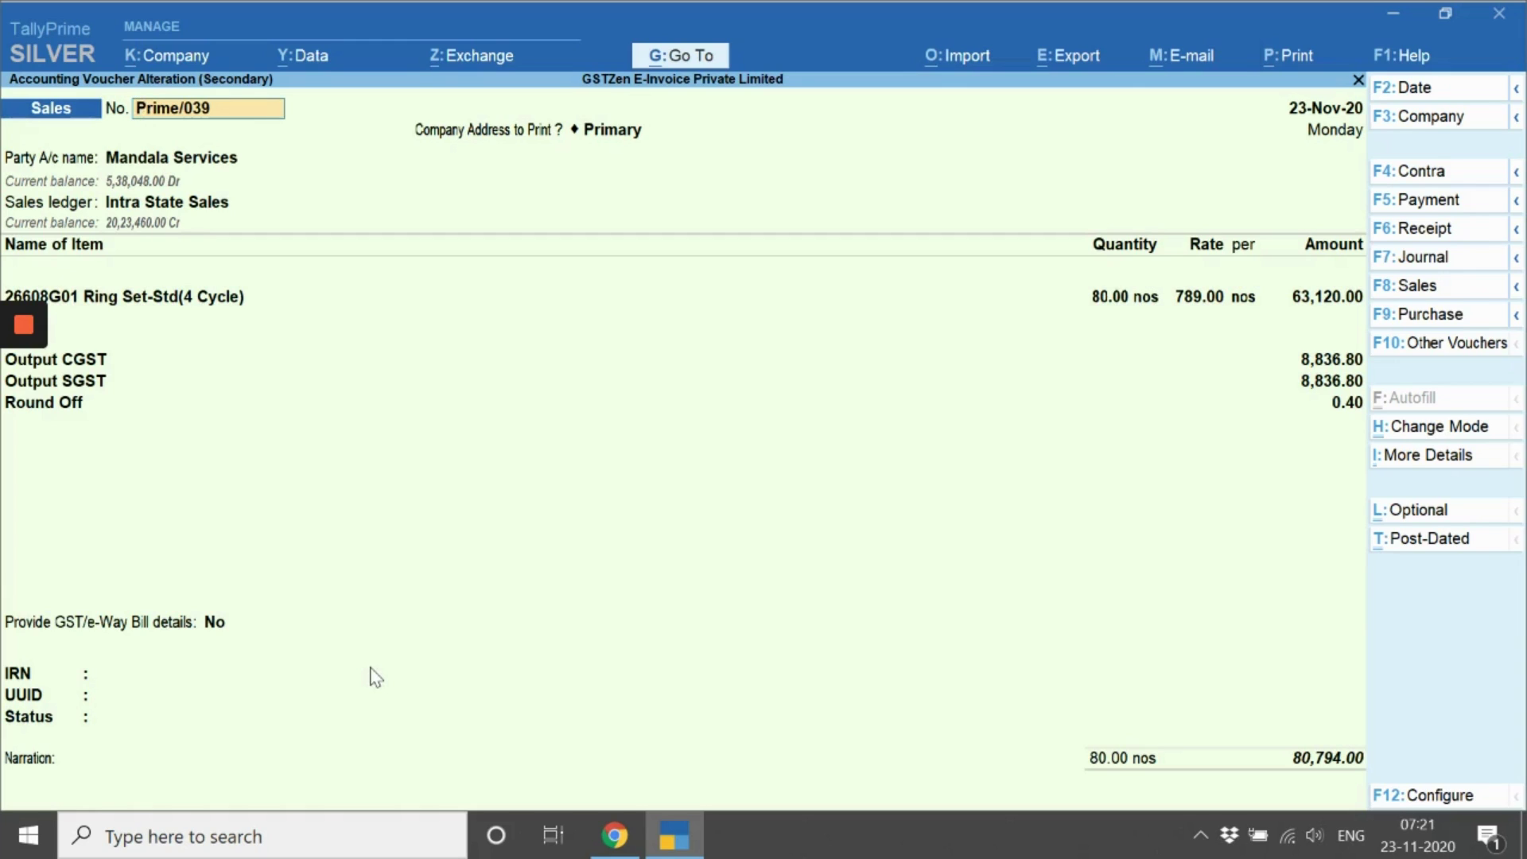
key(ctrl)
key(ctrl)
key(ctrl+a)
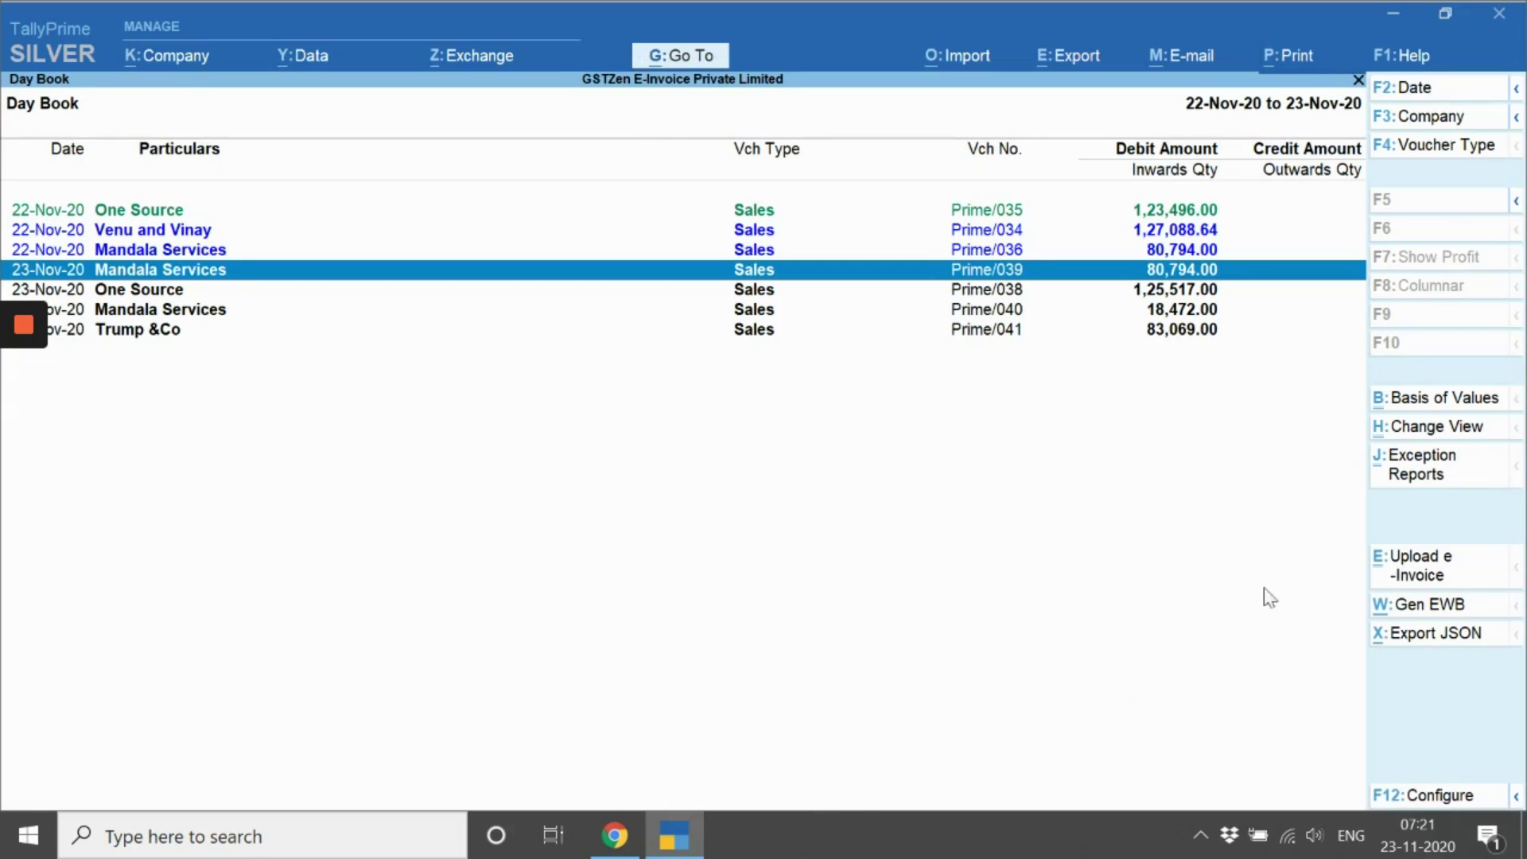
- Upload Mandala Services voucher Prime/039 to GSTZen as an e-invoice
click(1430, 574)
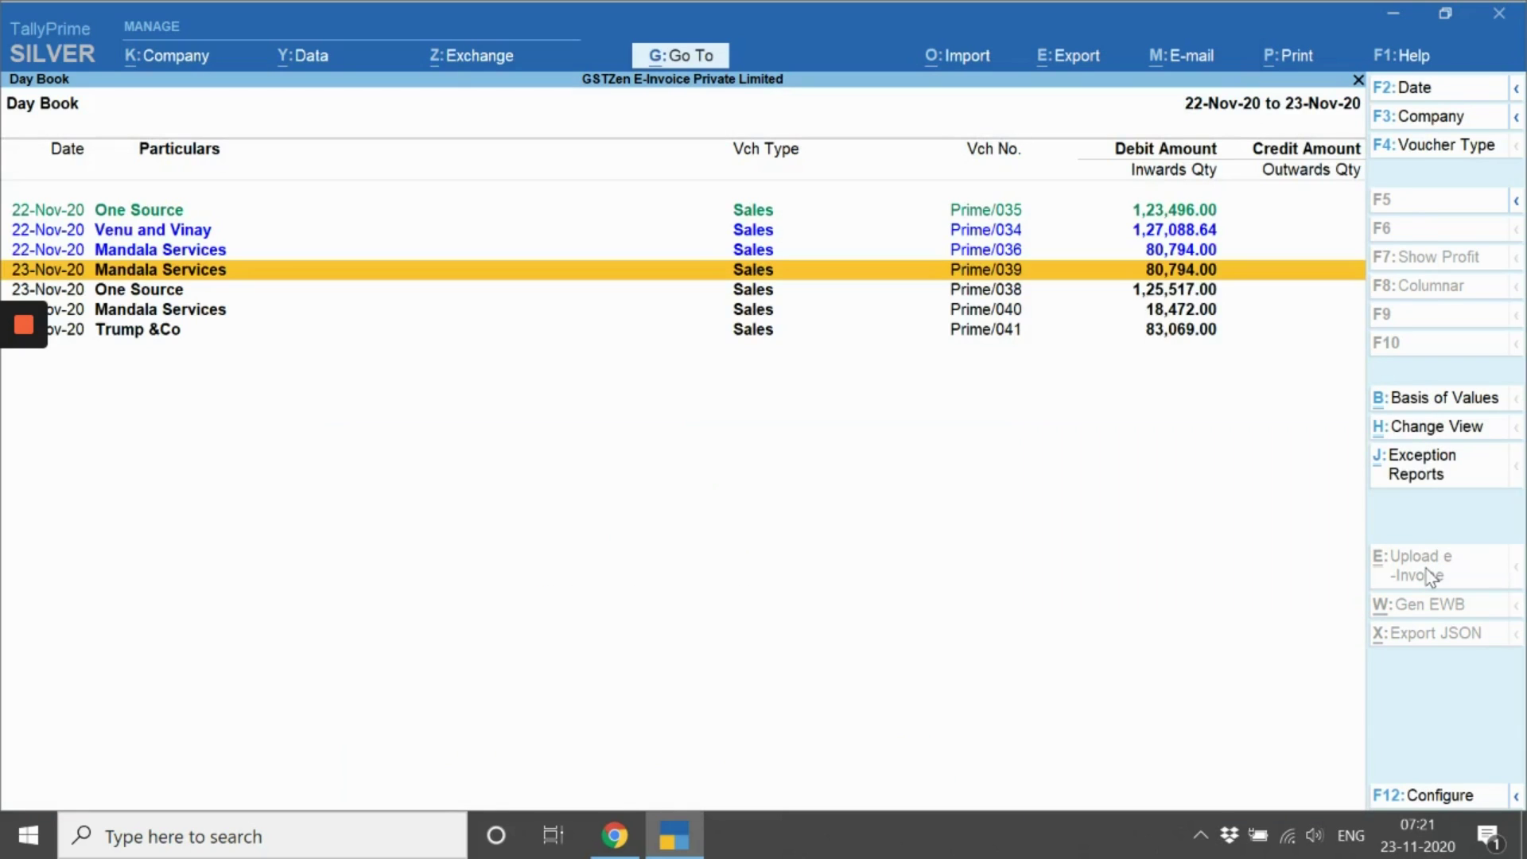
key(Down)
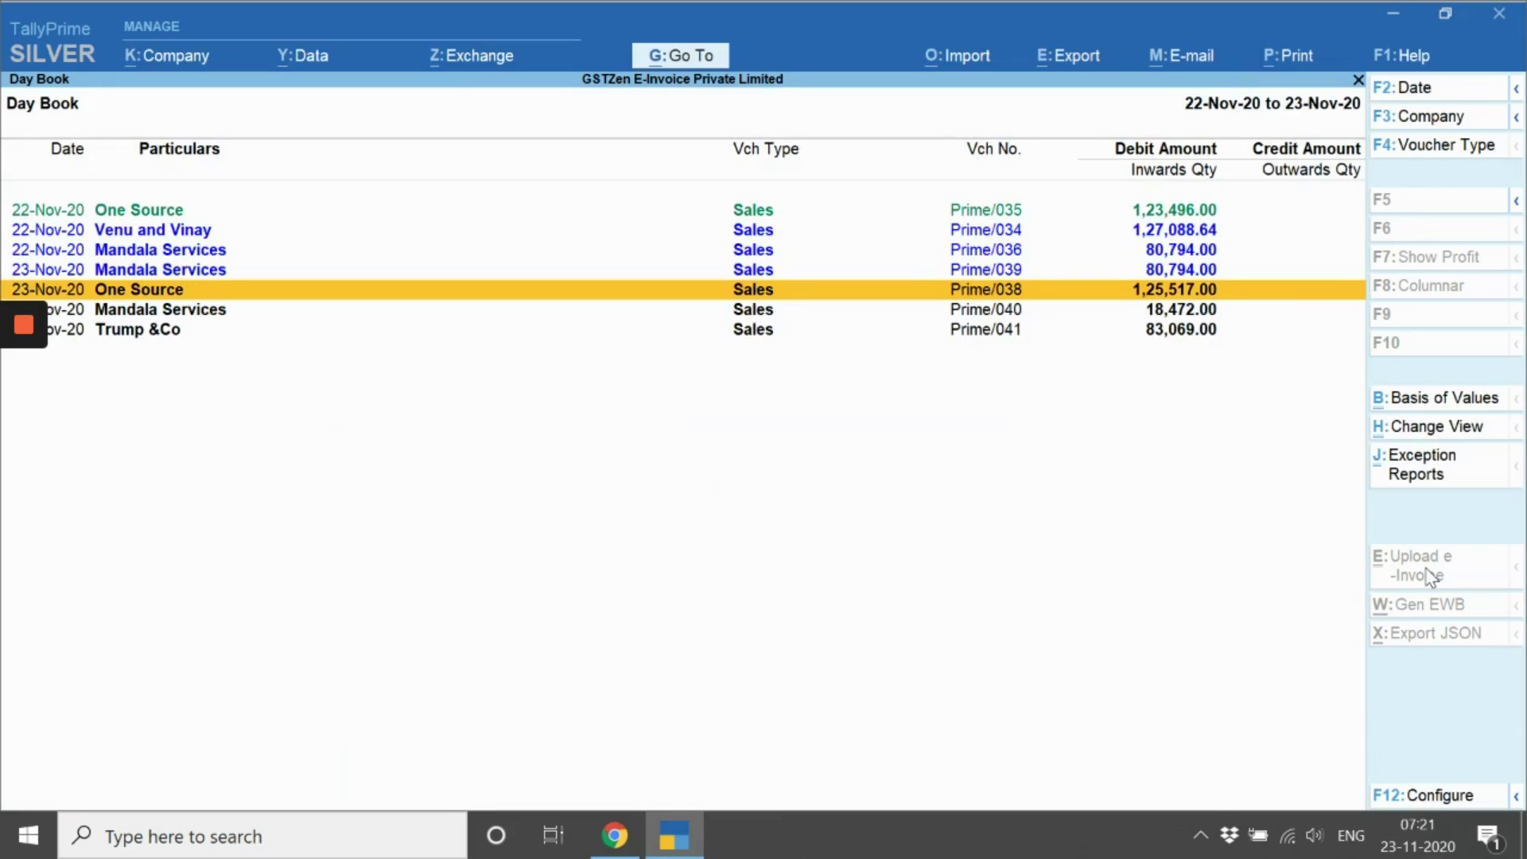
key(Up)
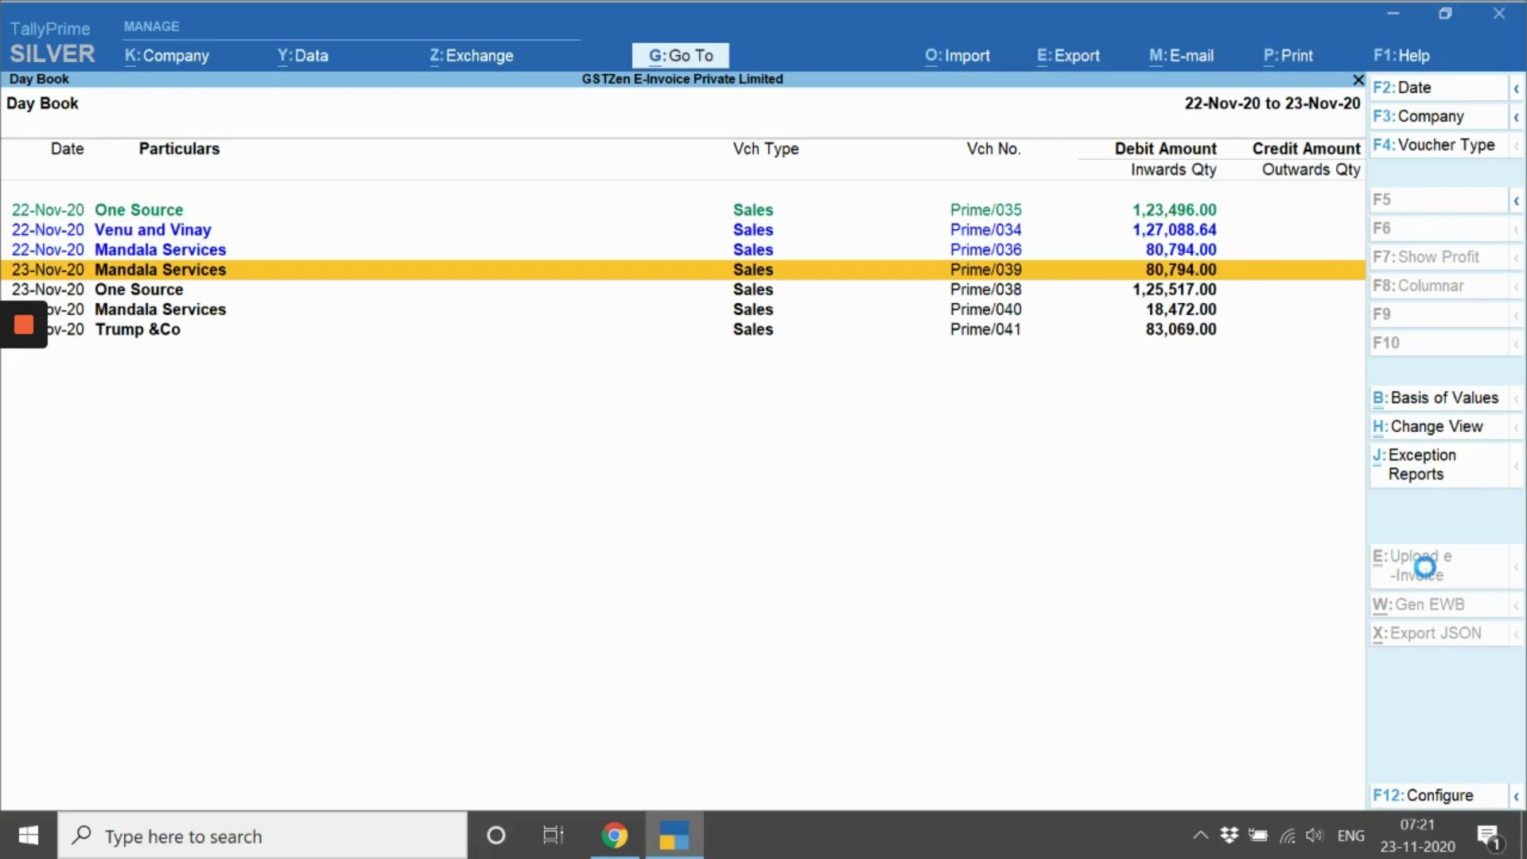
- Open Prime/039 to see its IRN, then preview and zoom its invoice printout with QR code
key(Return)
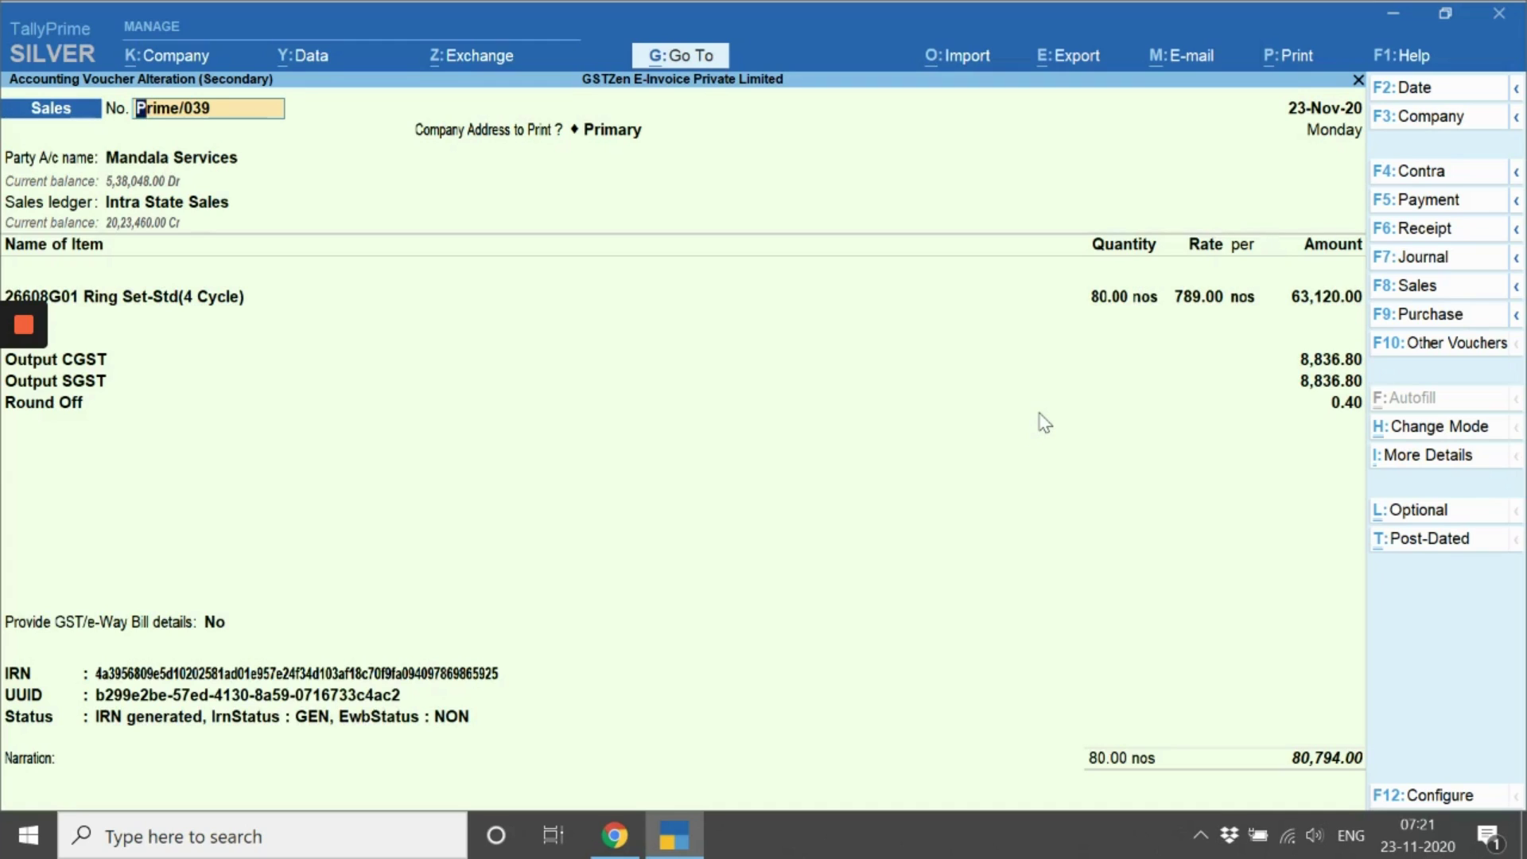
click(1284, 57)
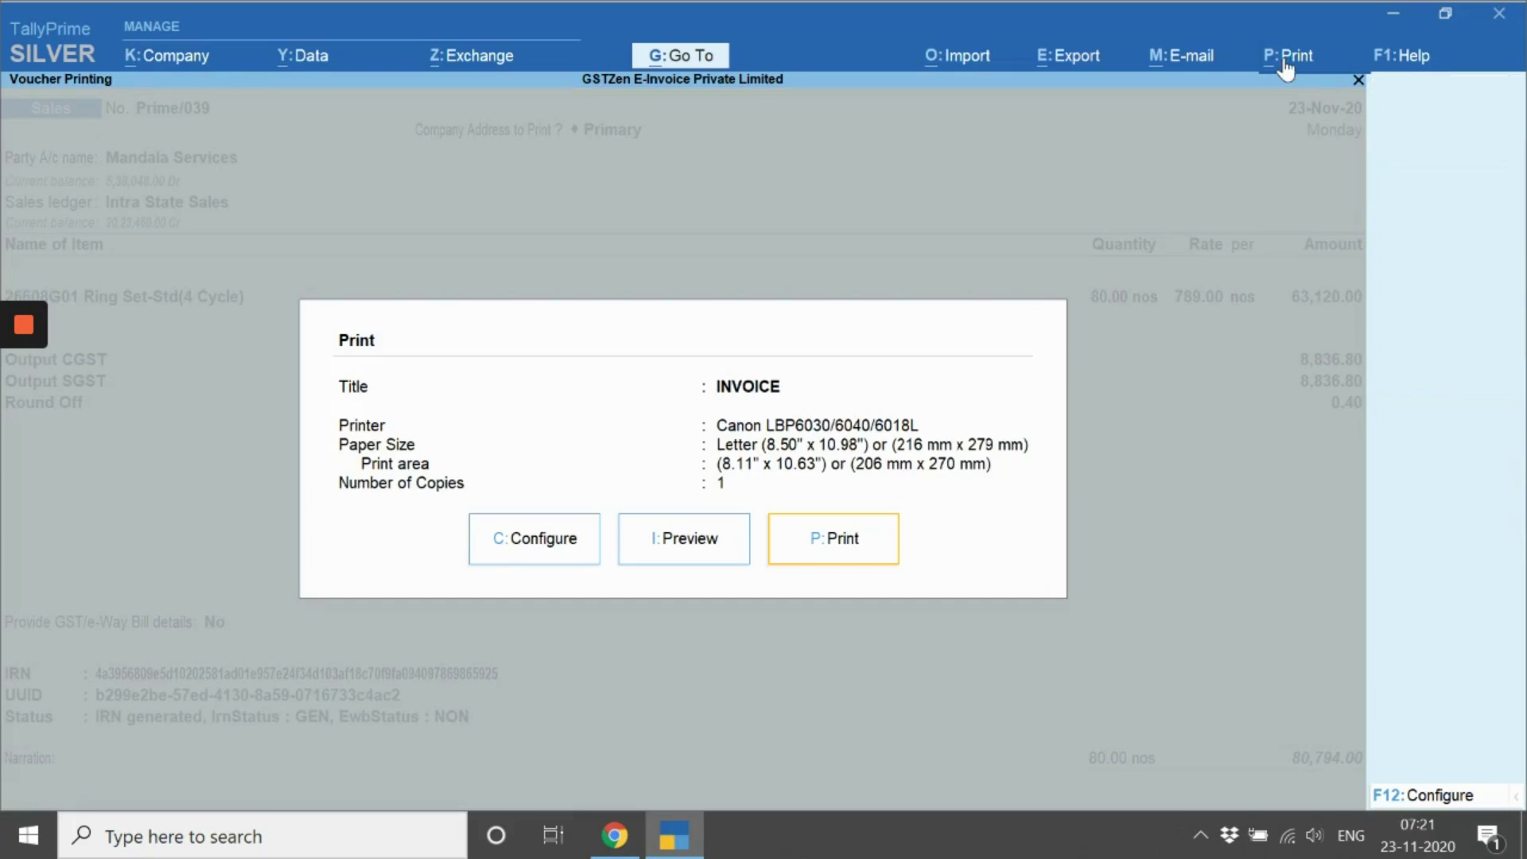
click(700, 534)
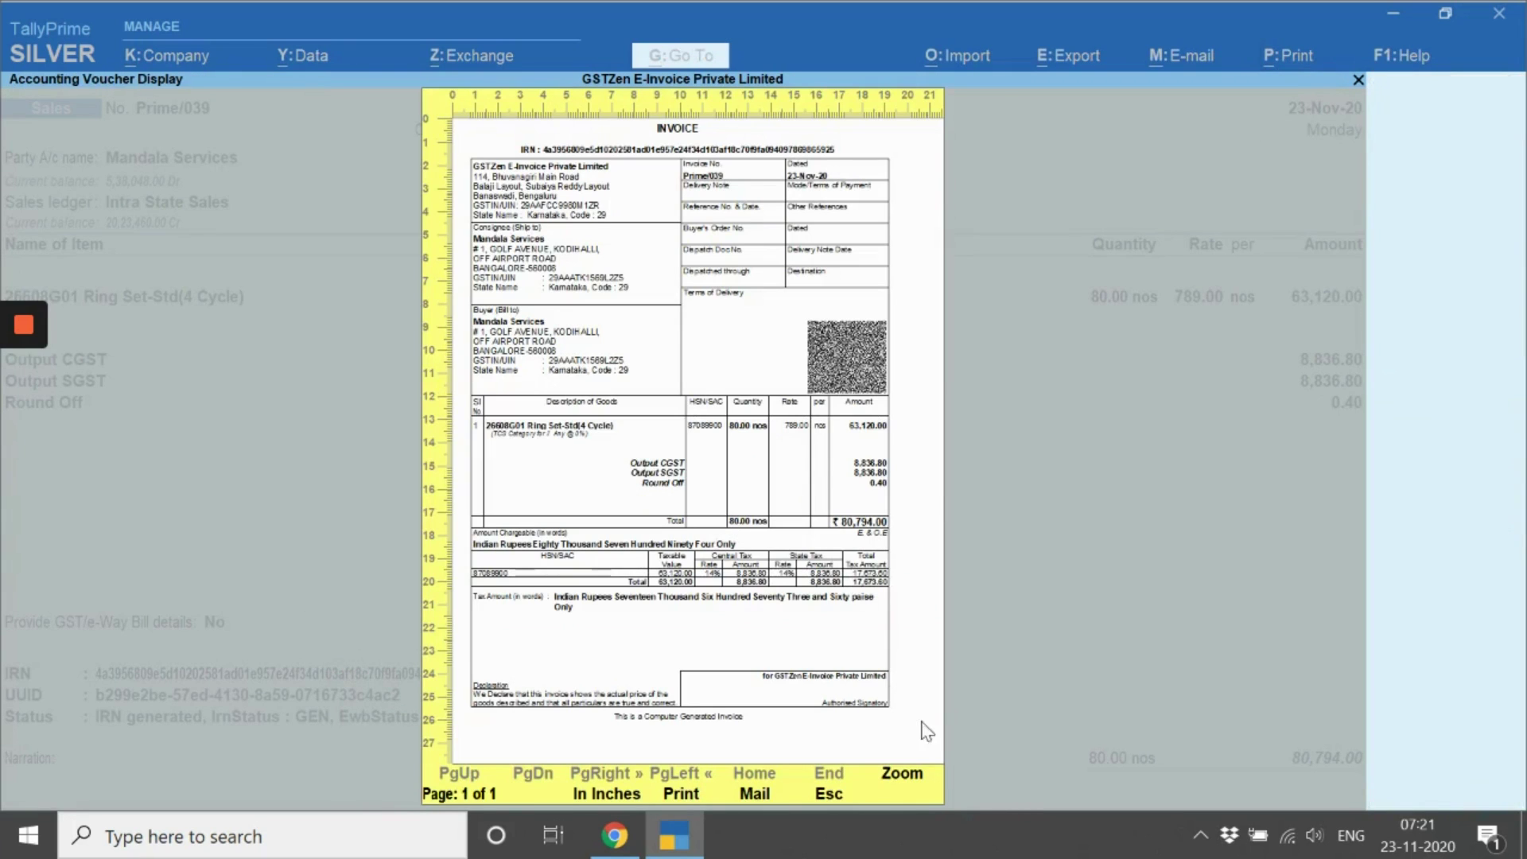
click(906, 774)
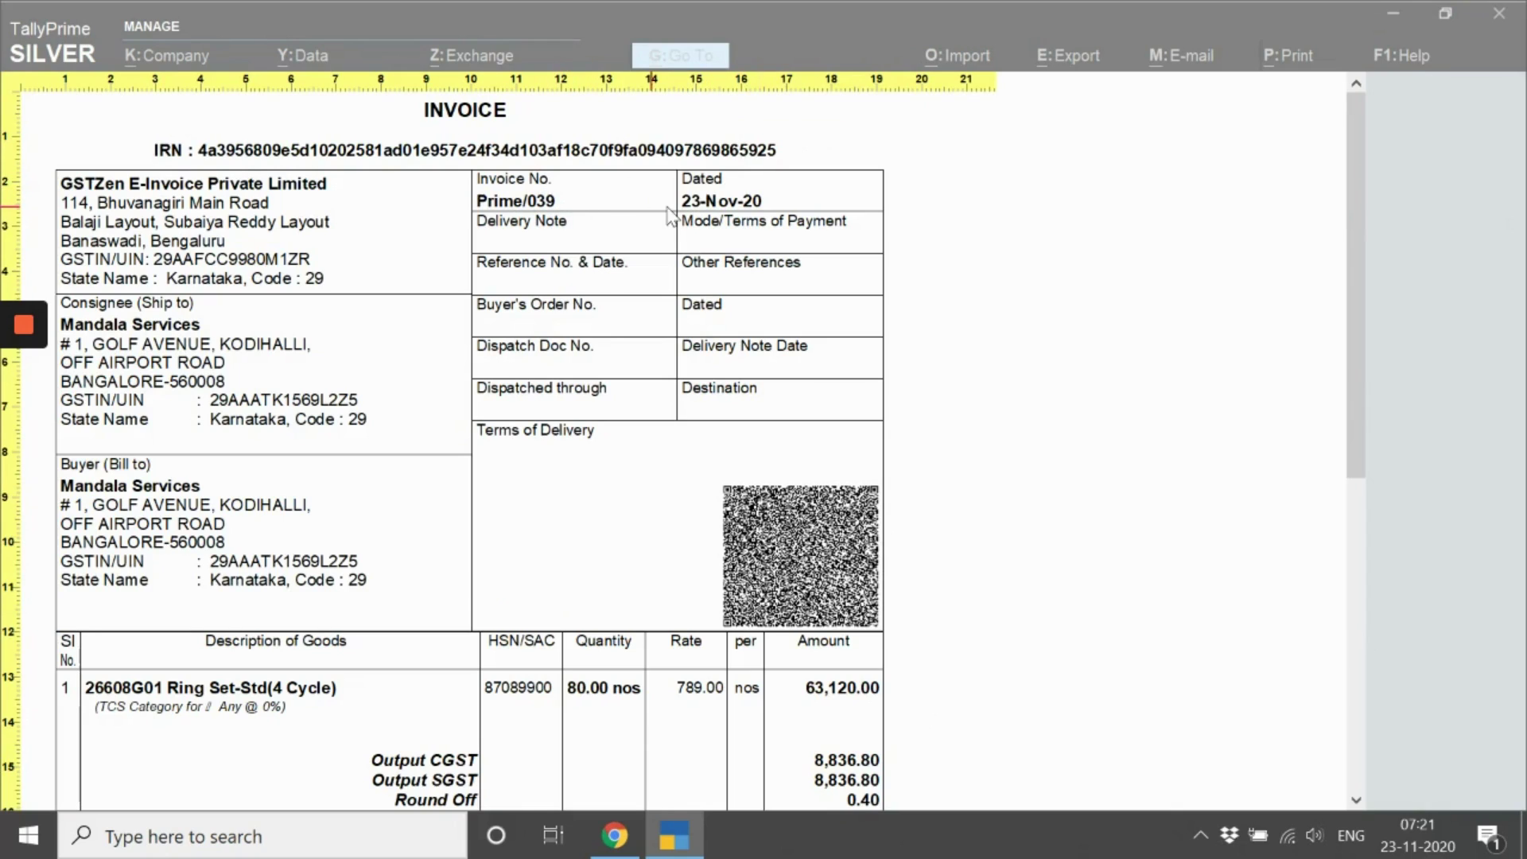
key(Escape)
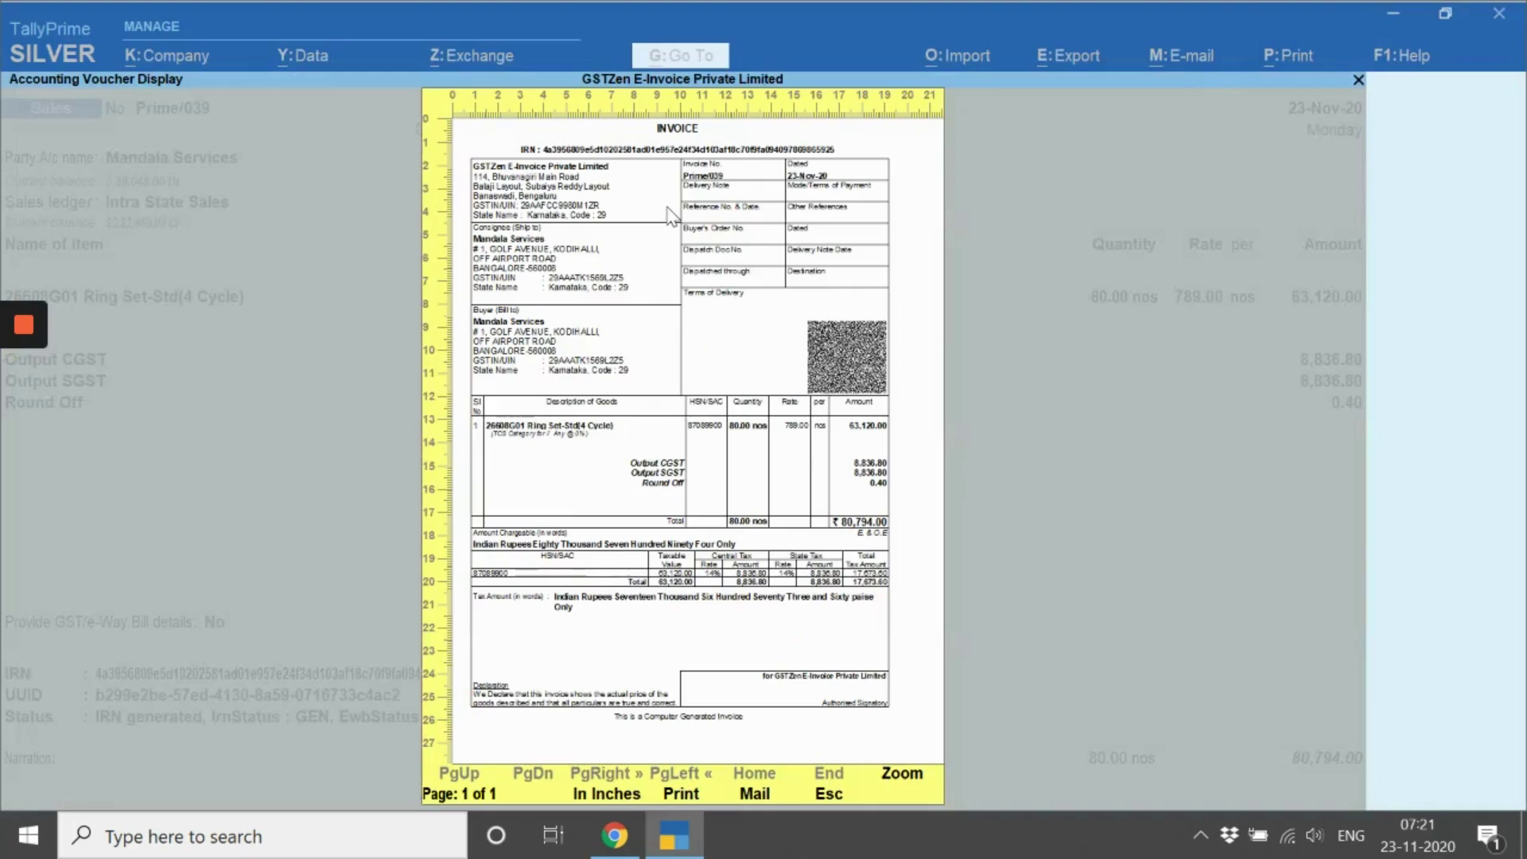
key(Escape)
key(Escape)
key(Escape)
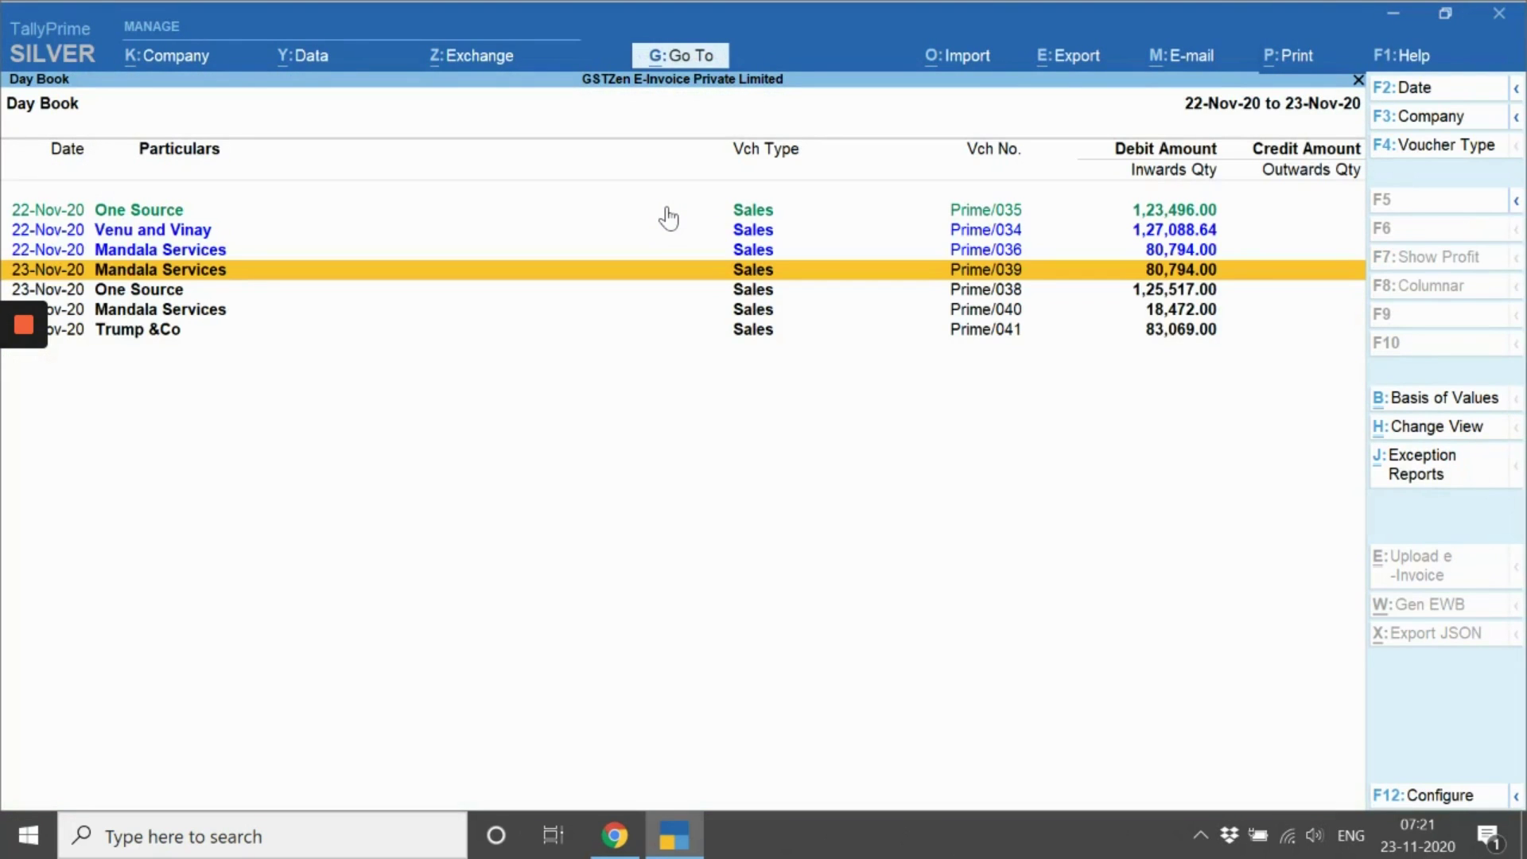
- Select vouchers Prime/038 and Prime/040 and upload both to GSTZen for e-invoices
key(Down)
key(Down)
key(Up)
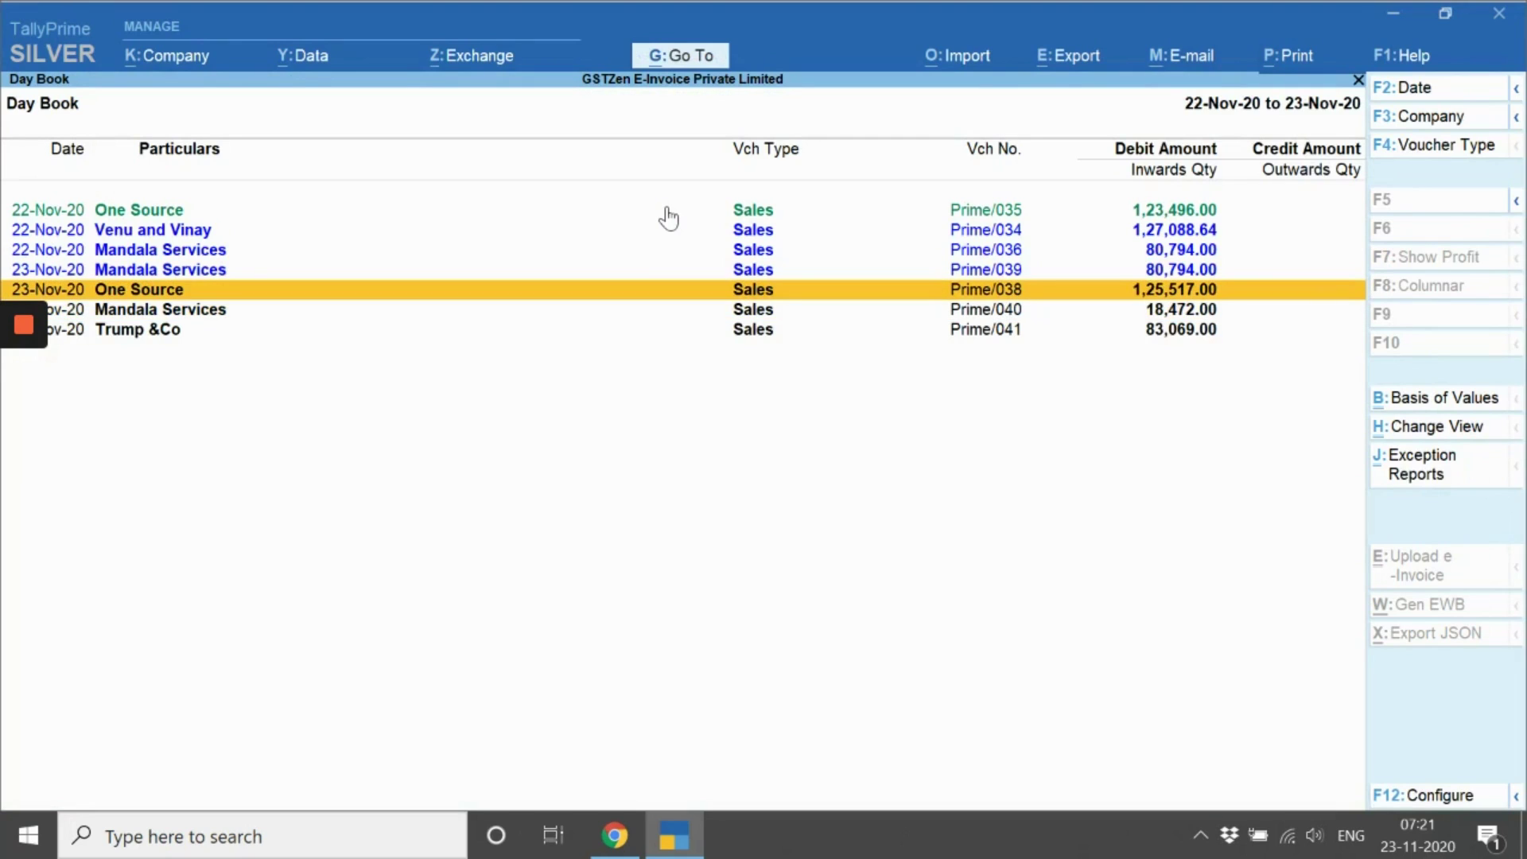
key(space)
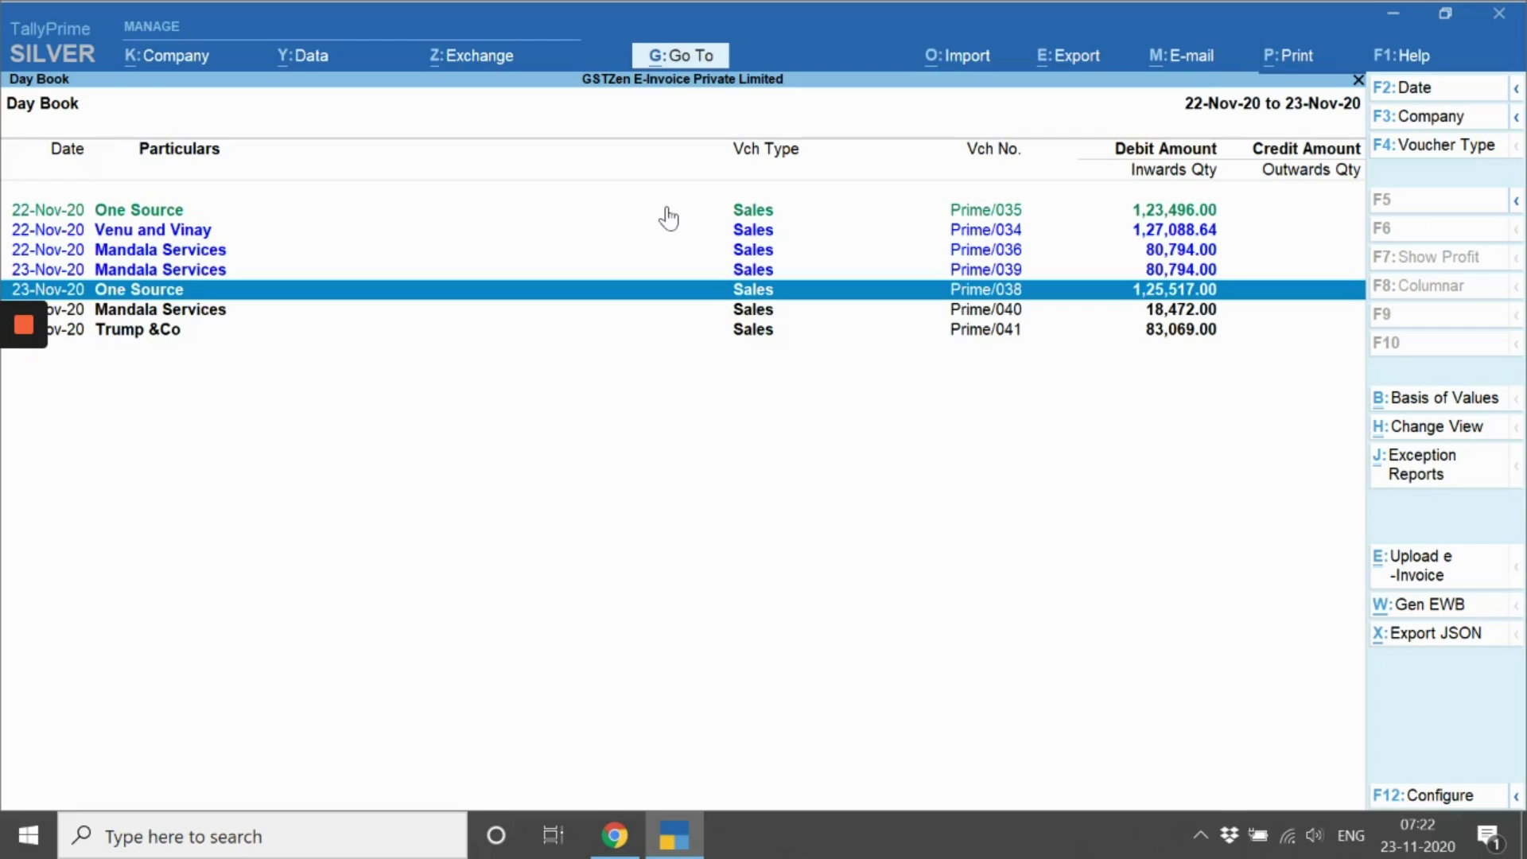
key(Down)
key(space)
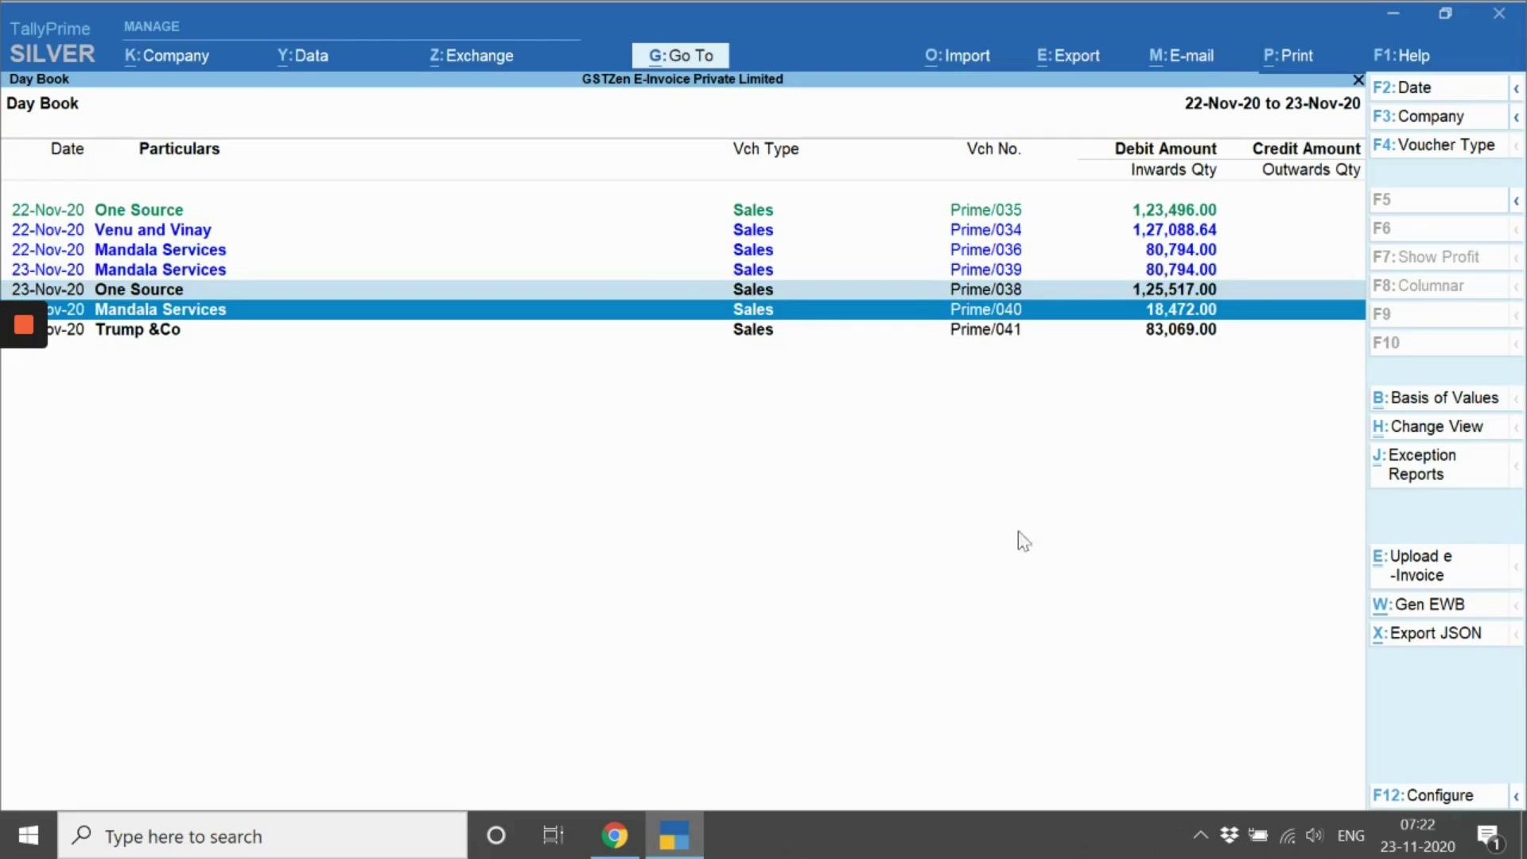
click(1415, 573)
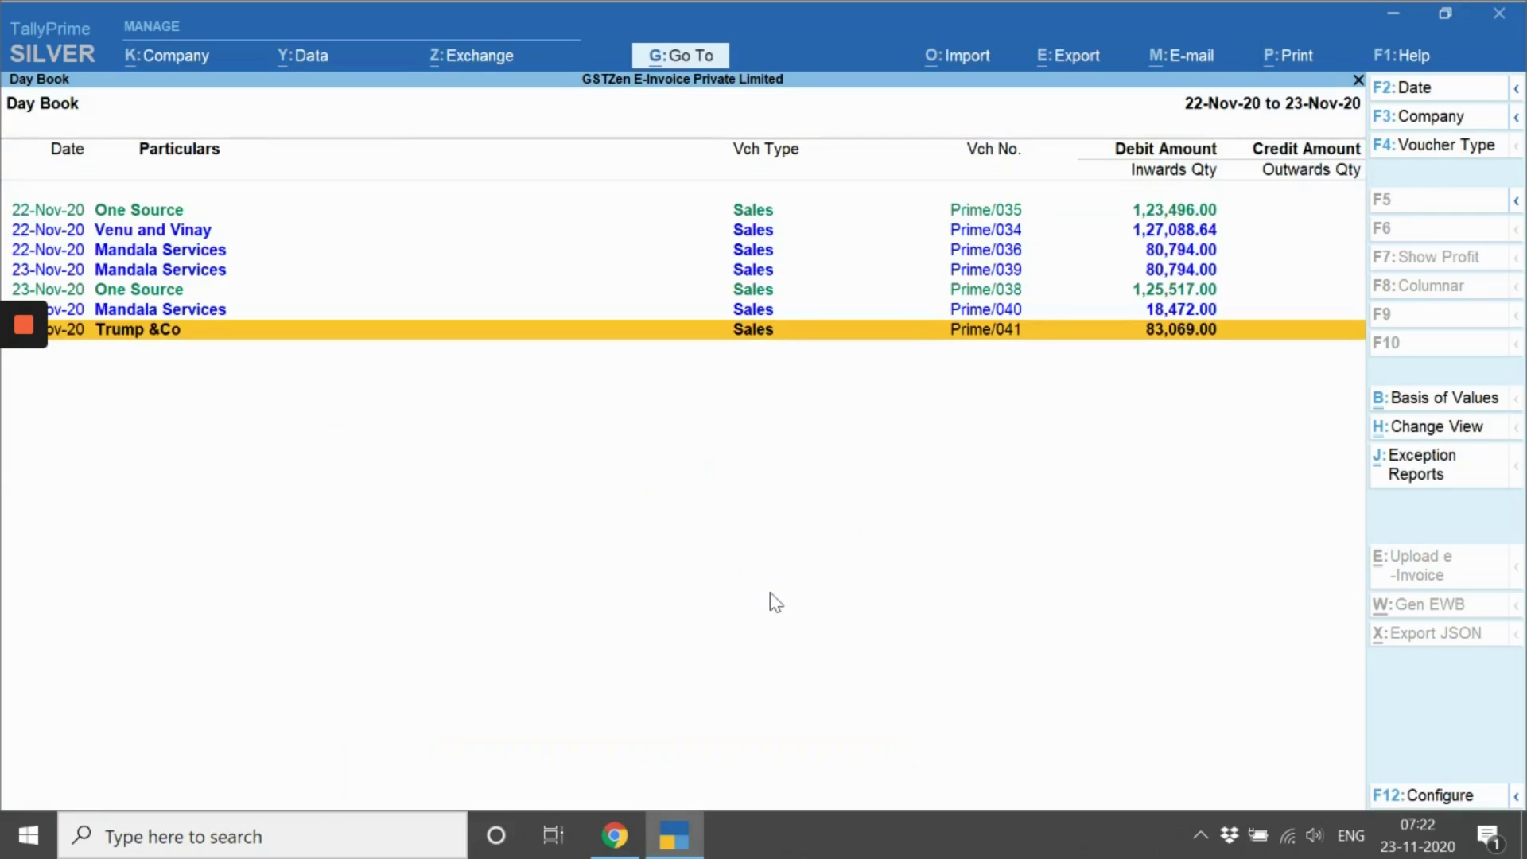
- Open One Source voucher Prime/038 to view its generated IRN
key(Up)
key(Up)
key(Up)
key(Up)
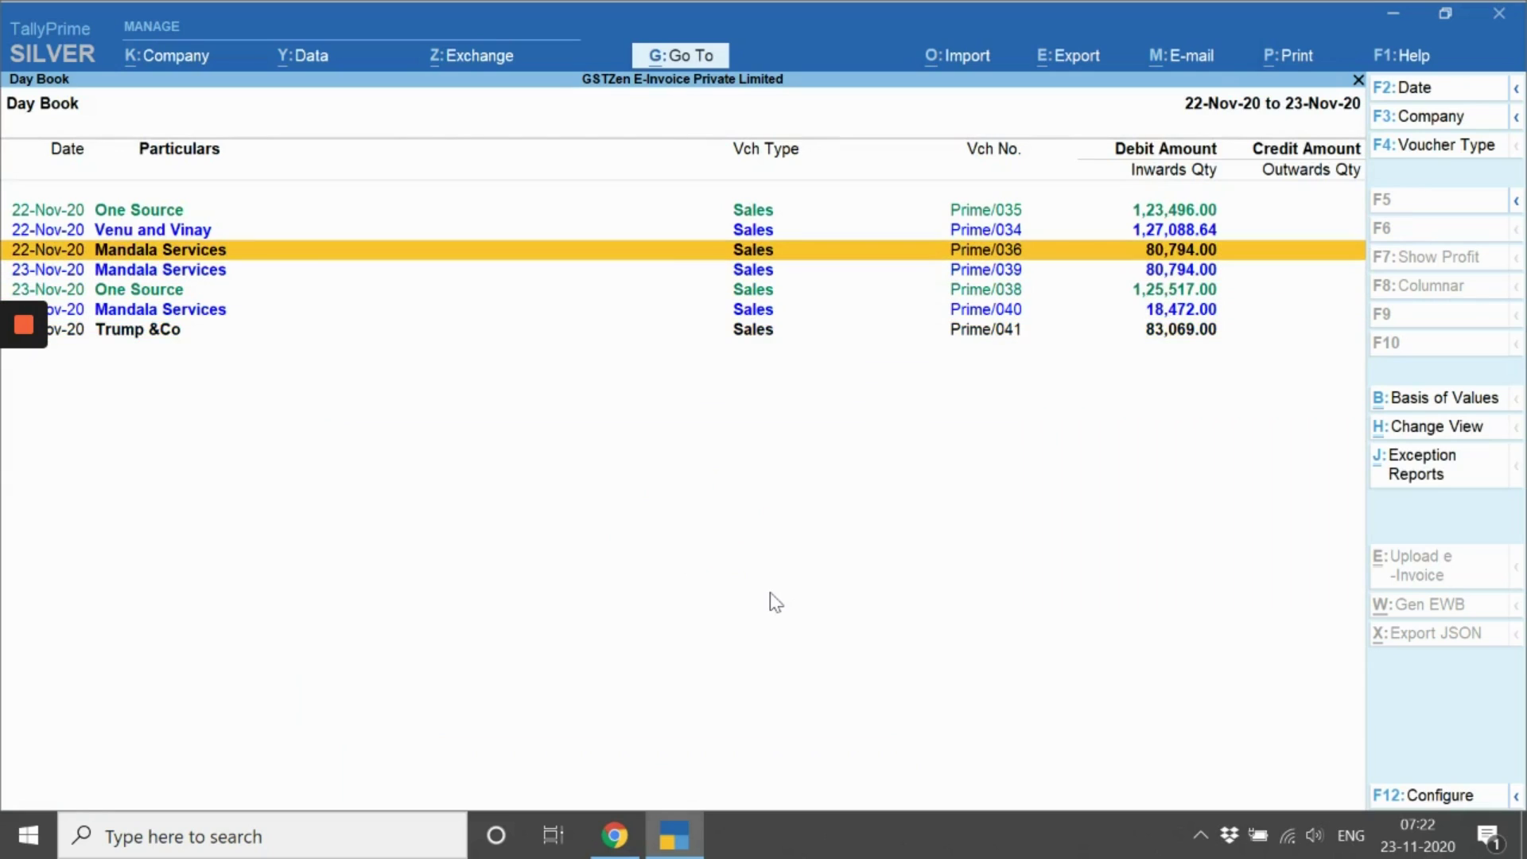
key(Down)
key(Down)
key(Down)
key(Down)
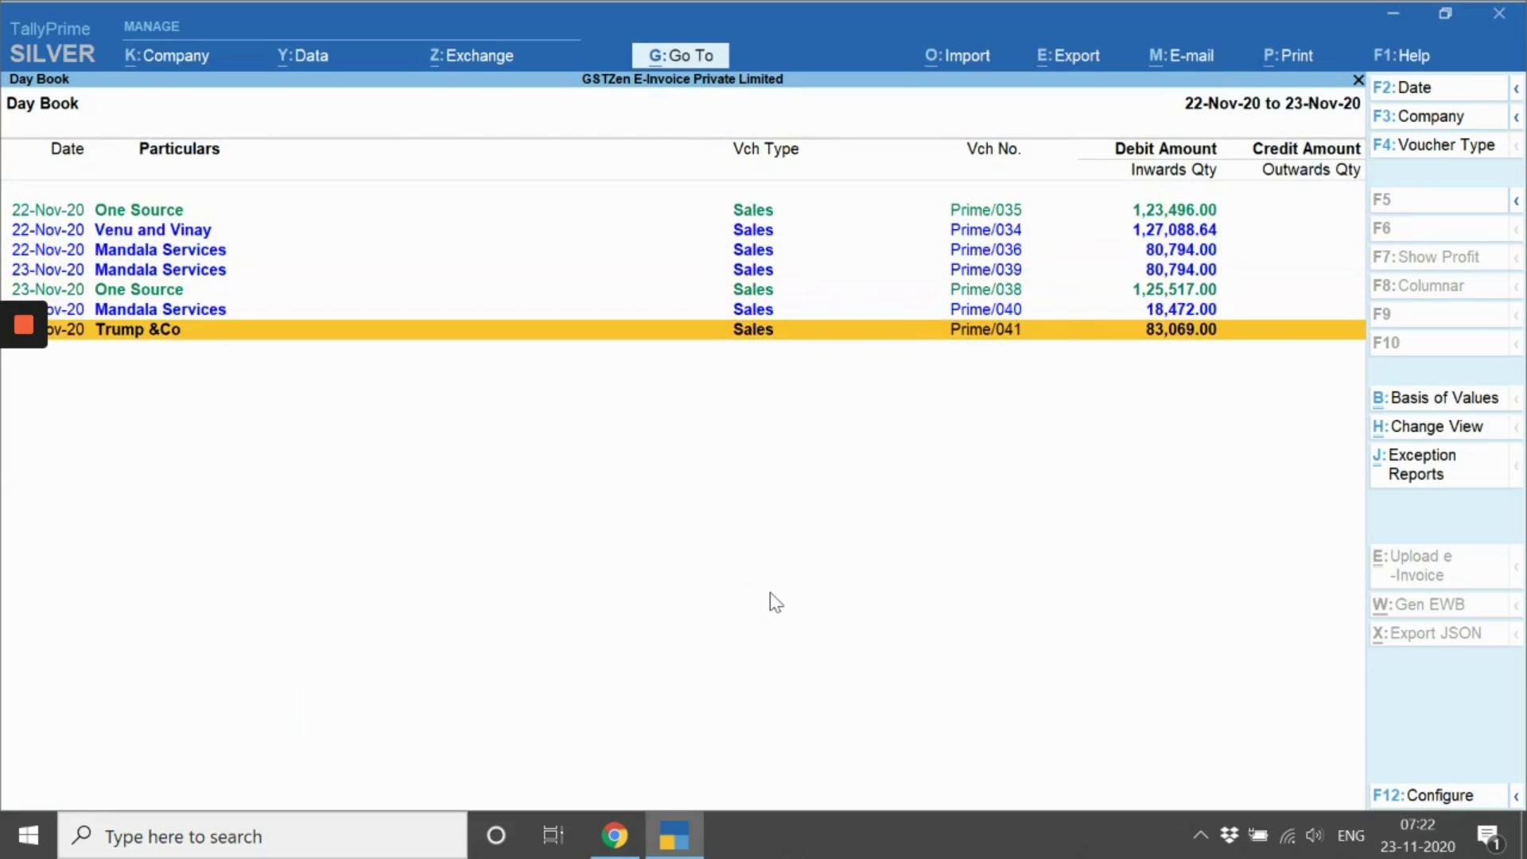
key(Up)
key(Up)
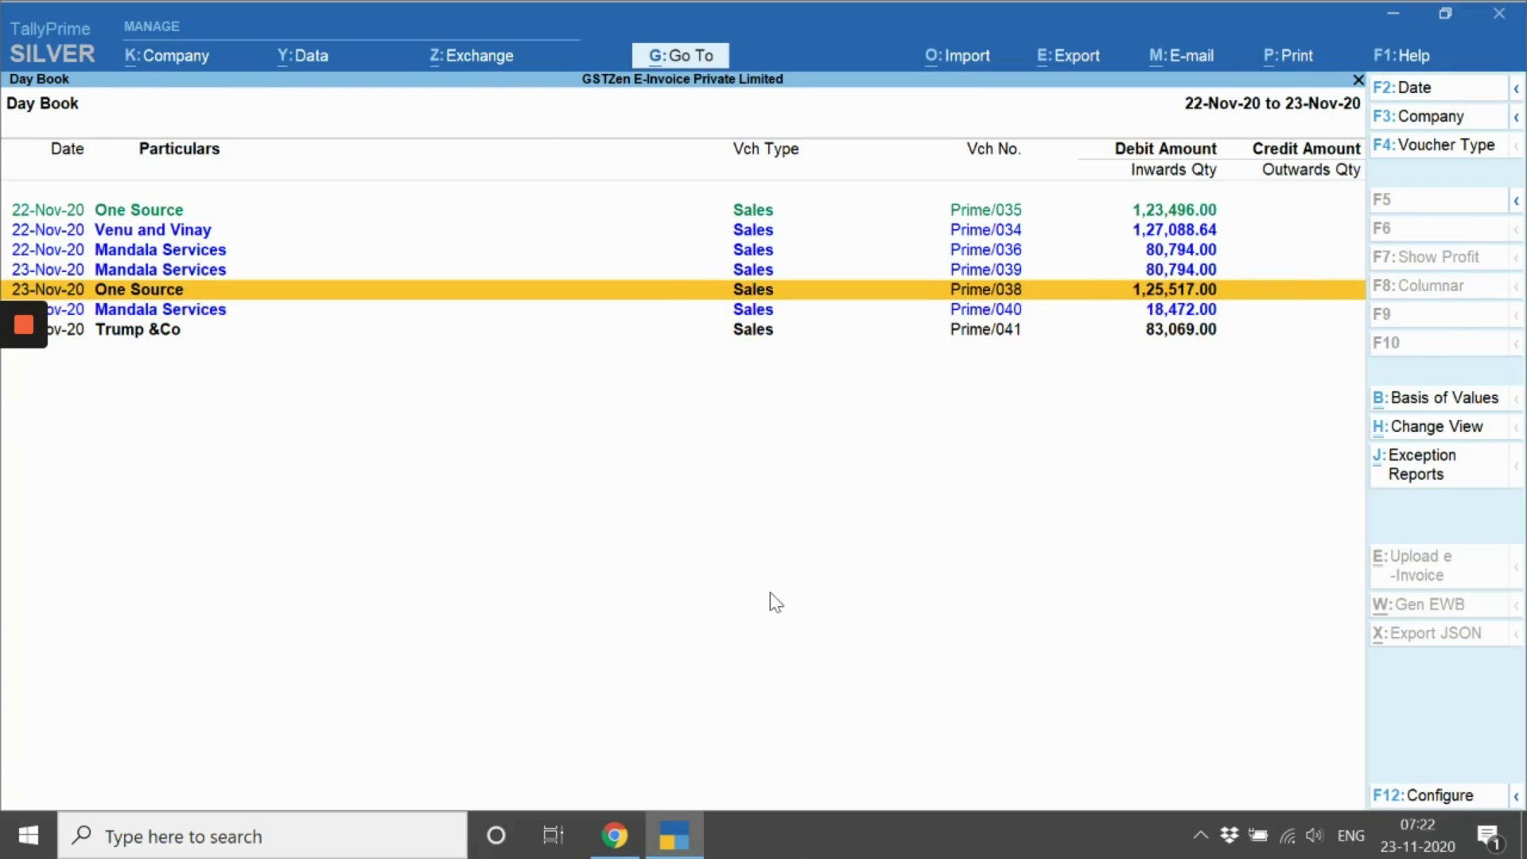
key(Return)
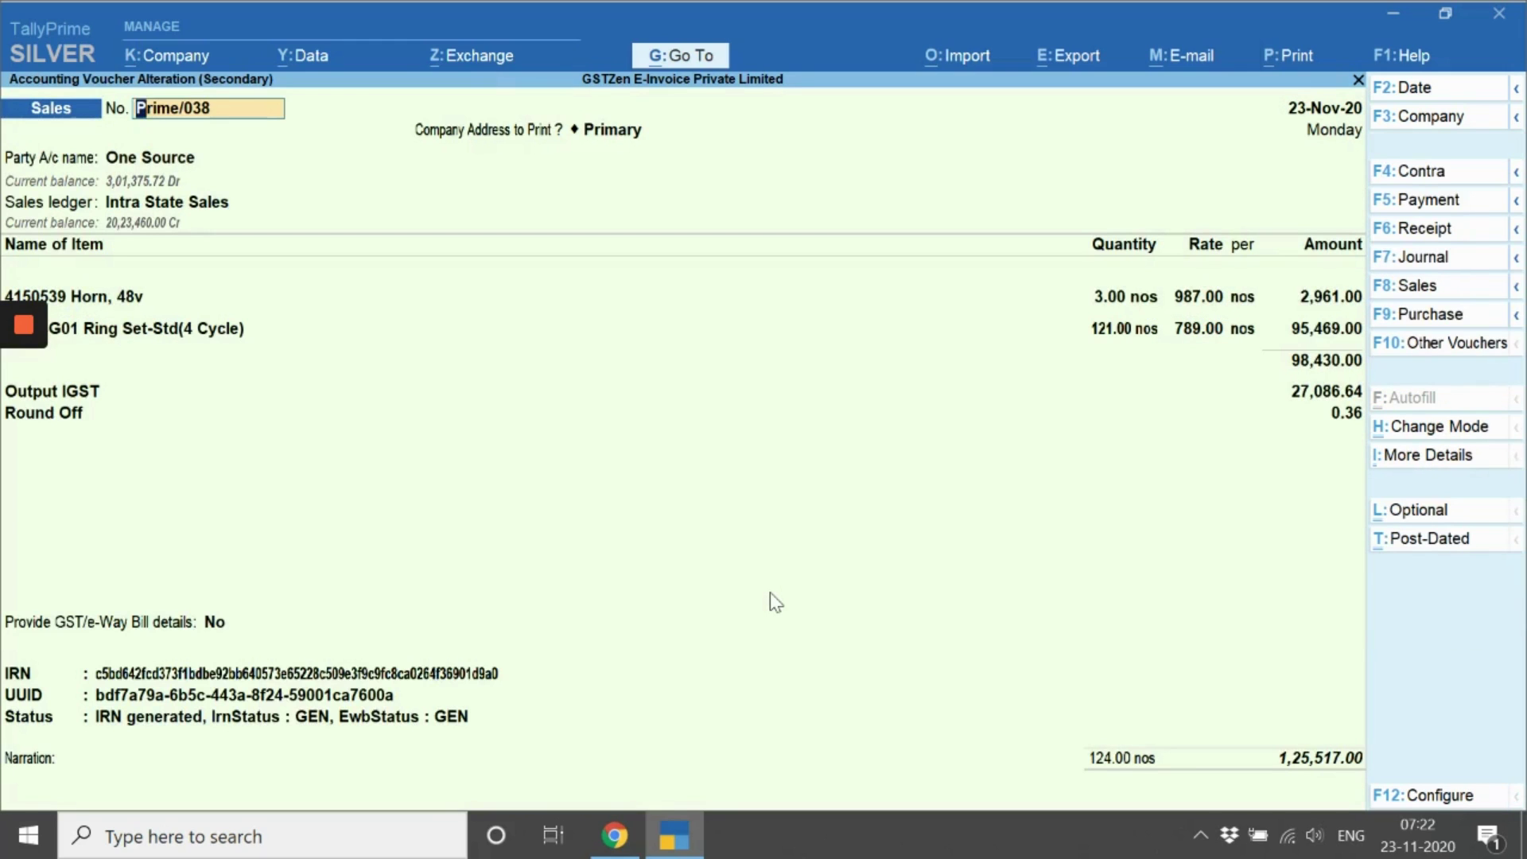
- Set Provide GST/e-Way Bill details to Yes on voucher Prime/038
click(221, 627)
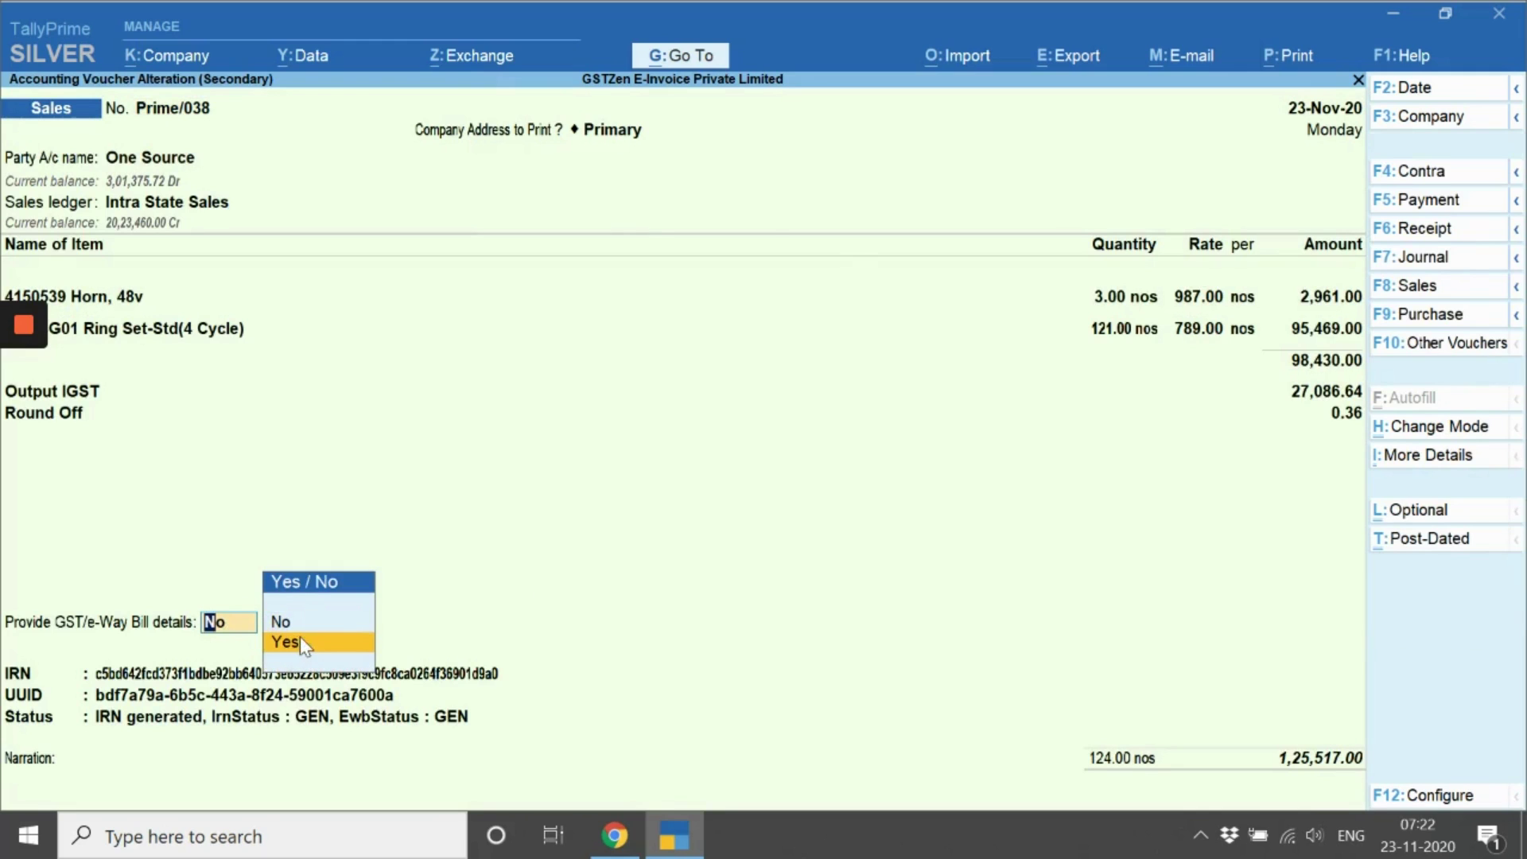
click(300, 641)
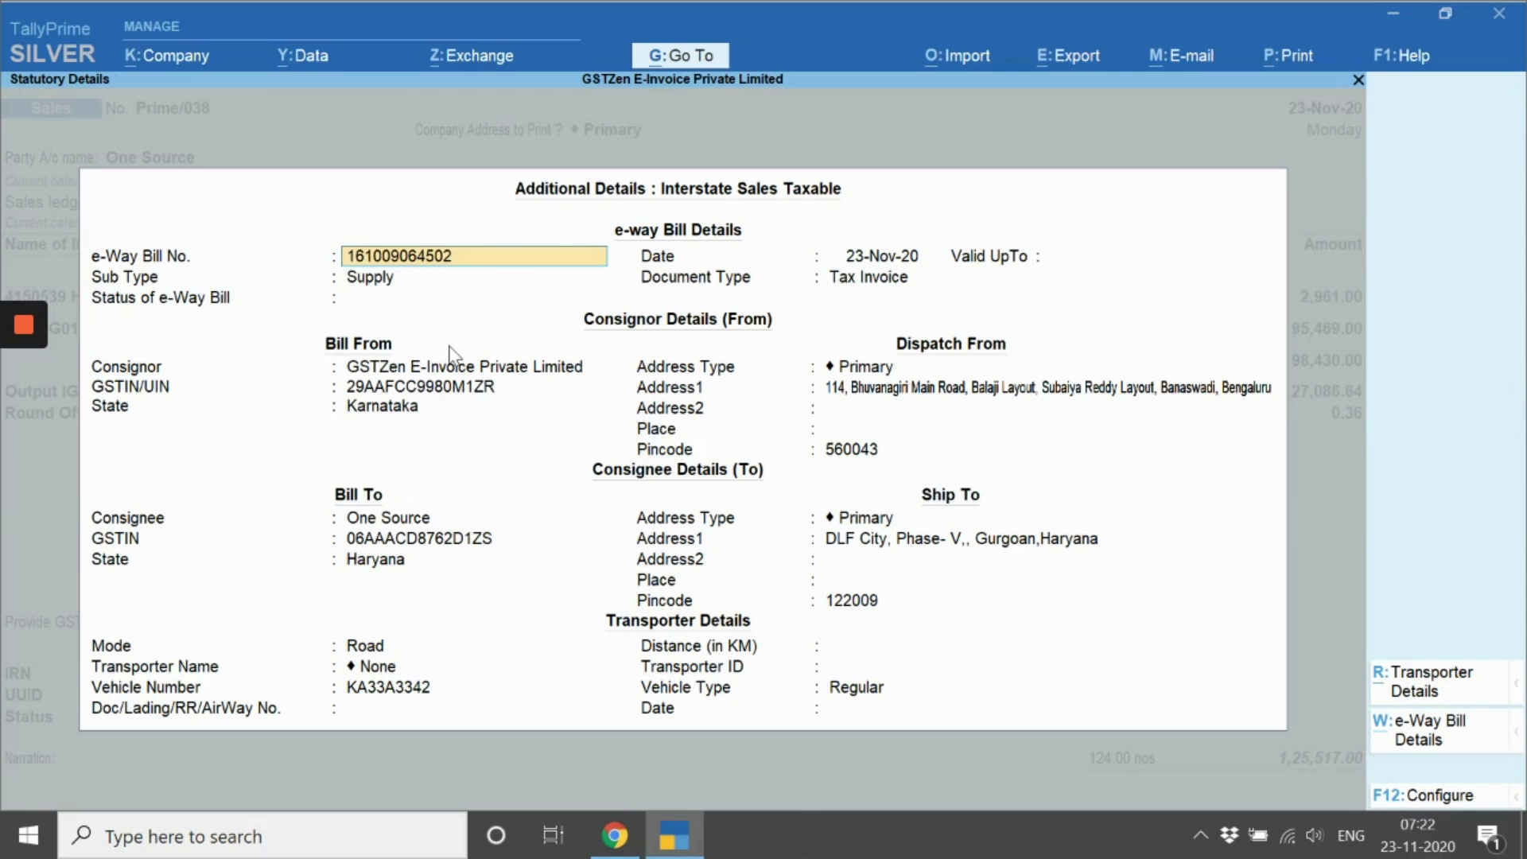
key(Escape)
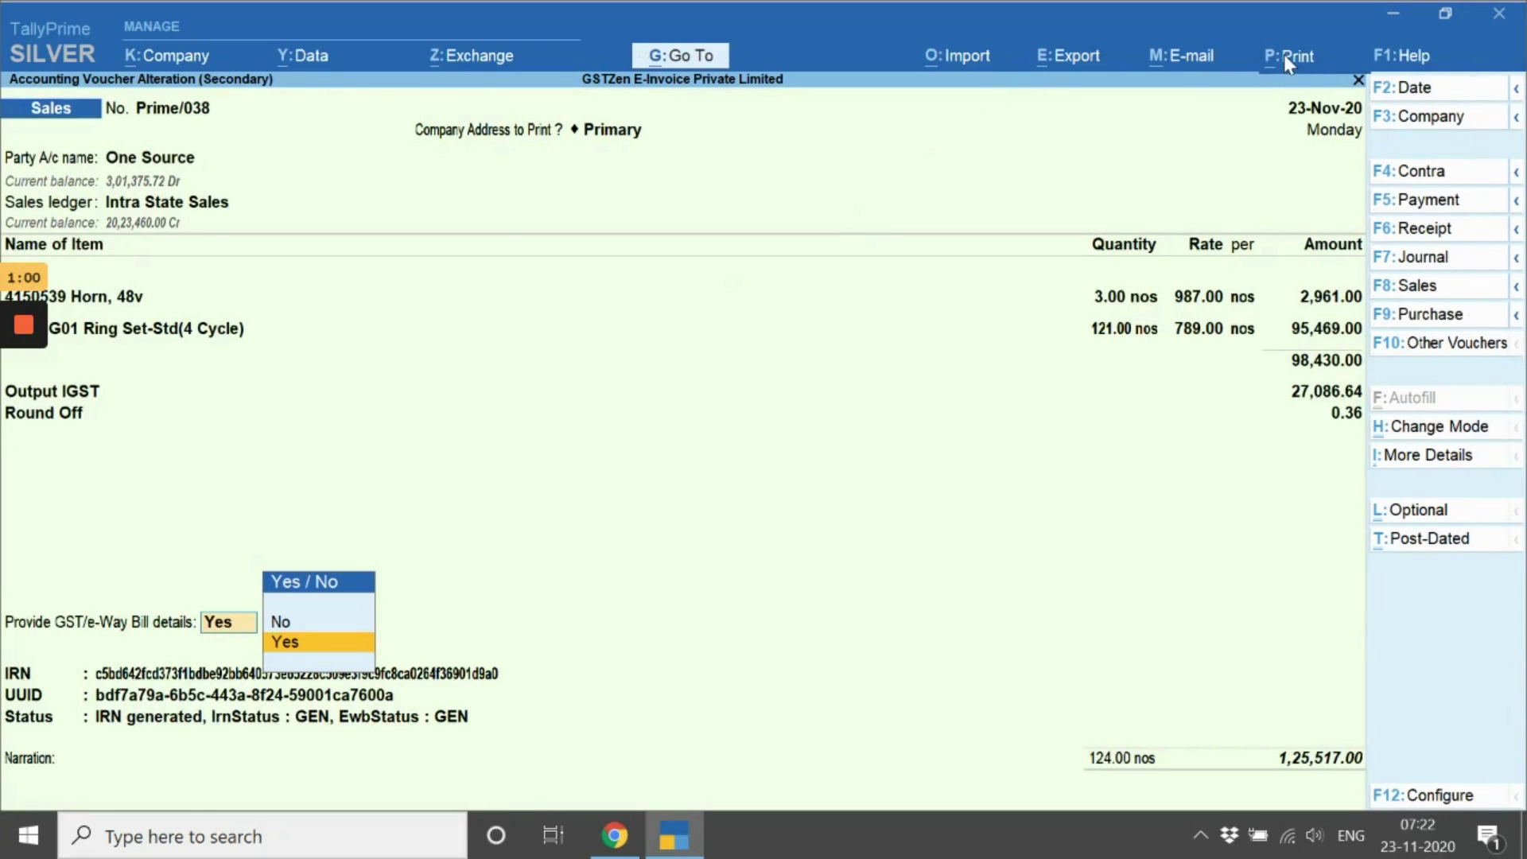
- Preview and zoom the Prime/038 invoice printout, then close back to the Day Book
click(1286, 67)
click(735, 525)
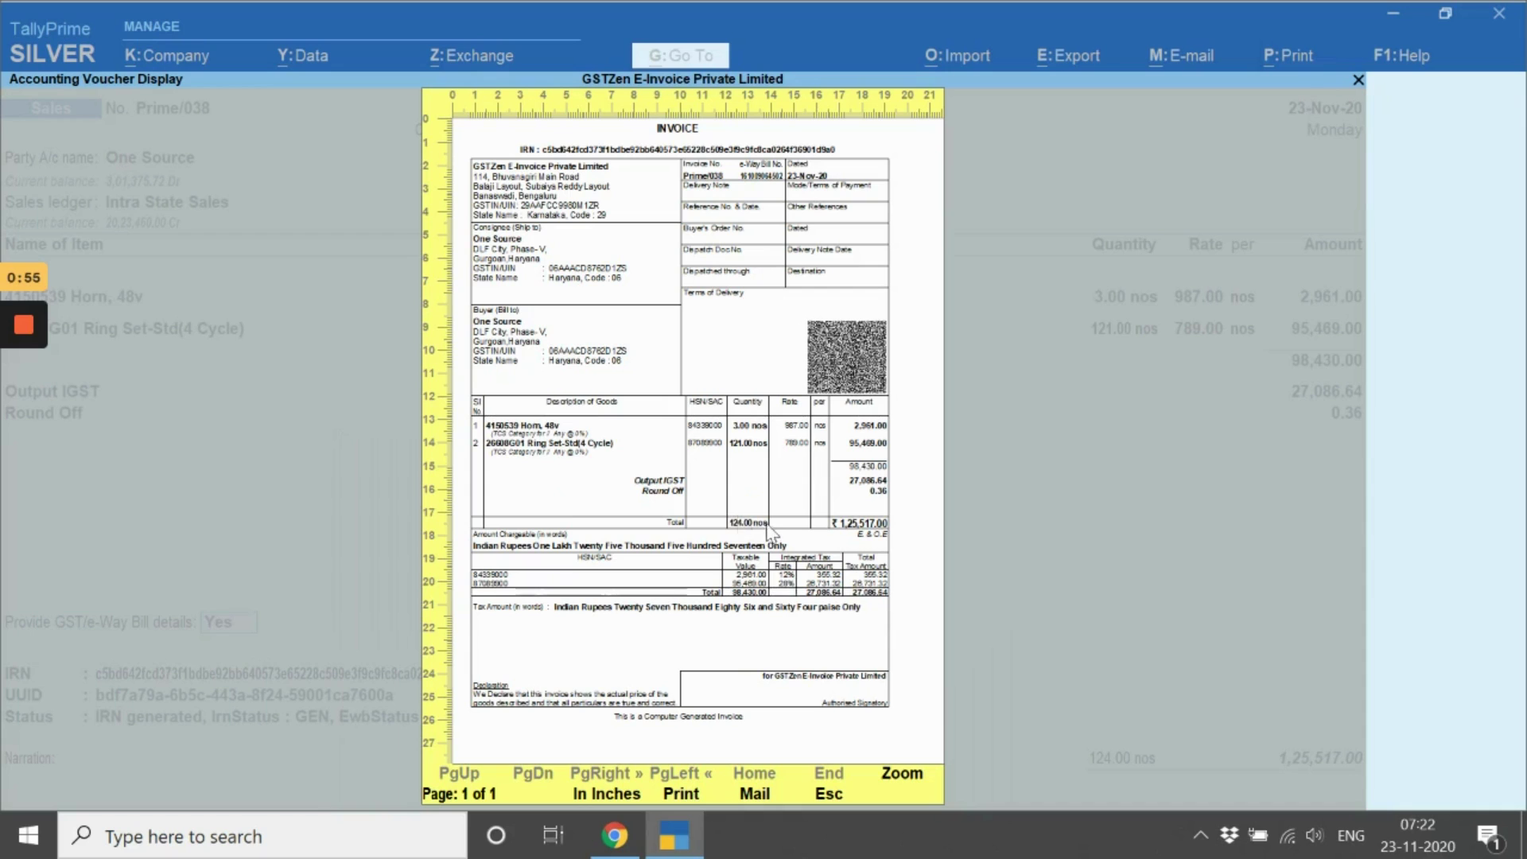
click(907, 772)
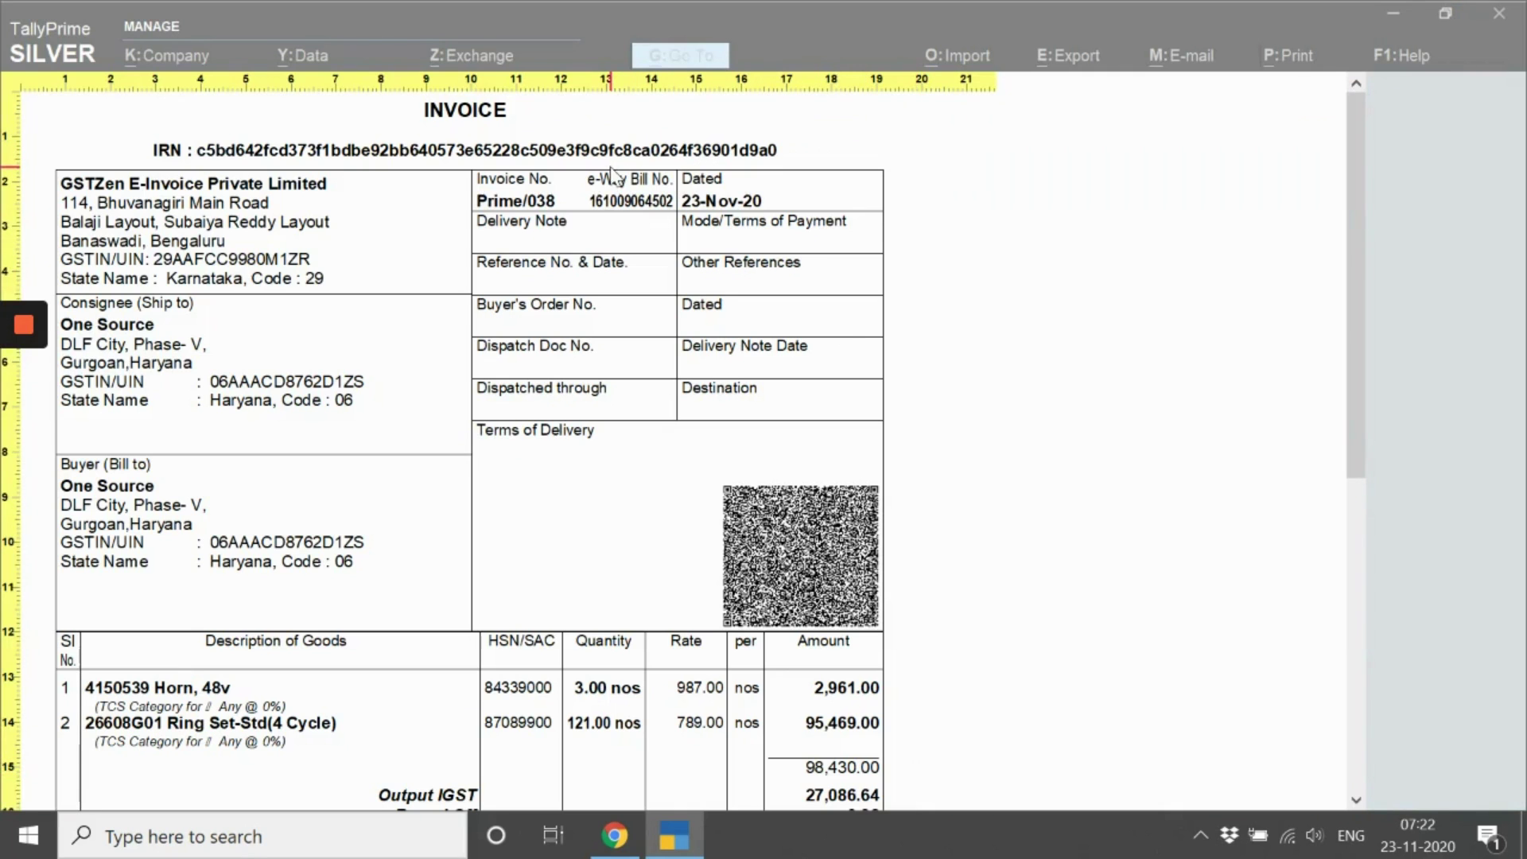
key(z)
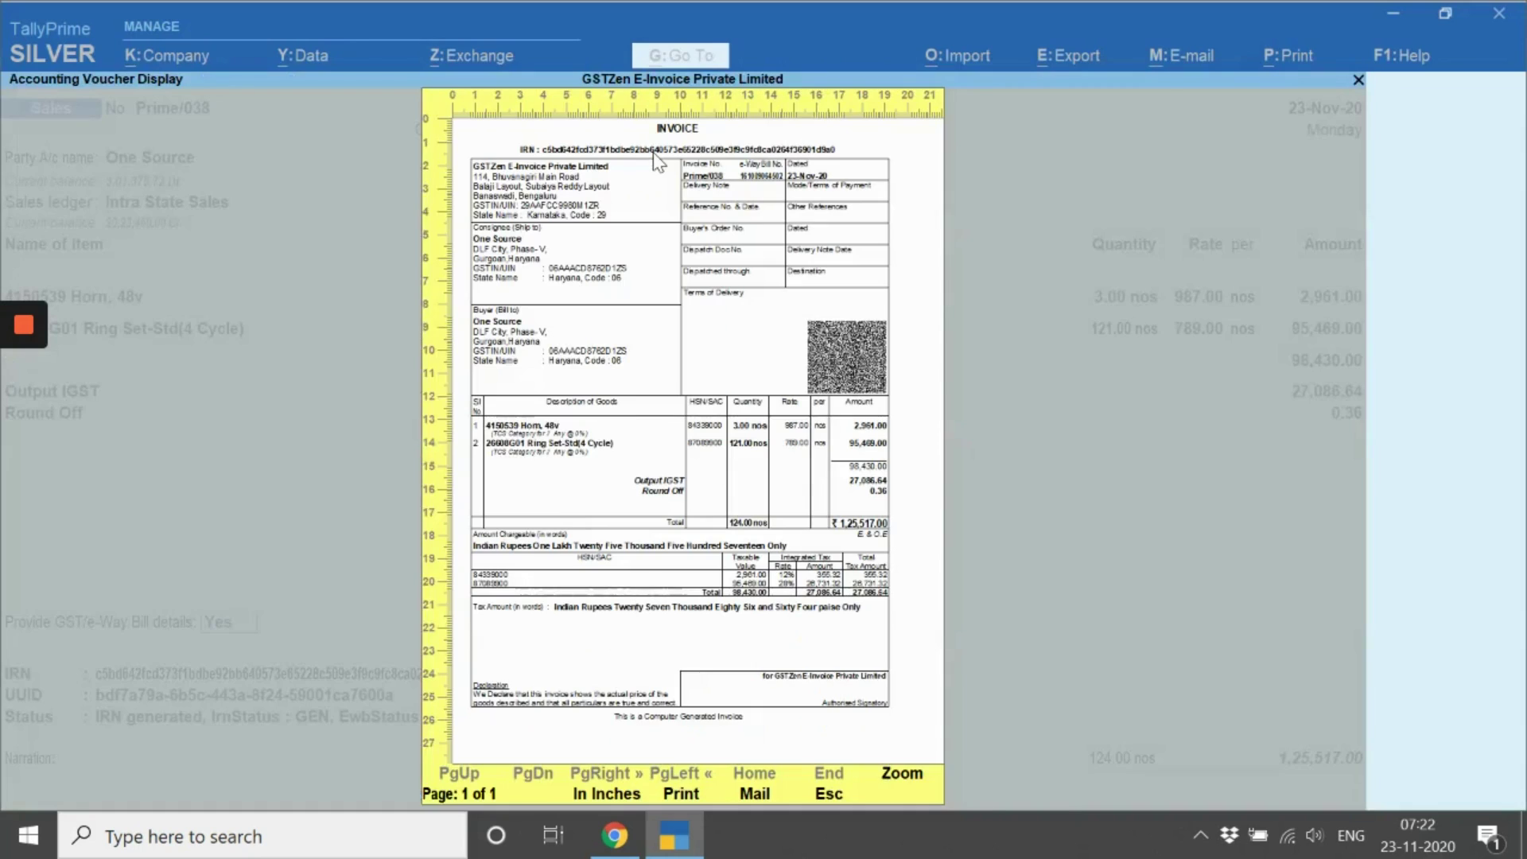
key(Escape)
key(Escape)
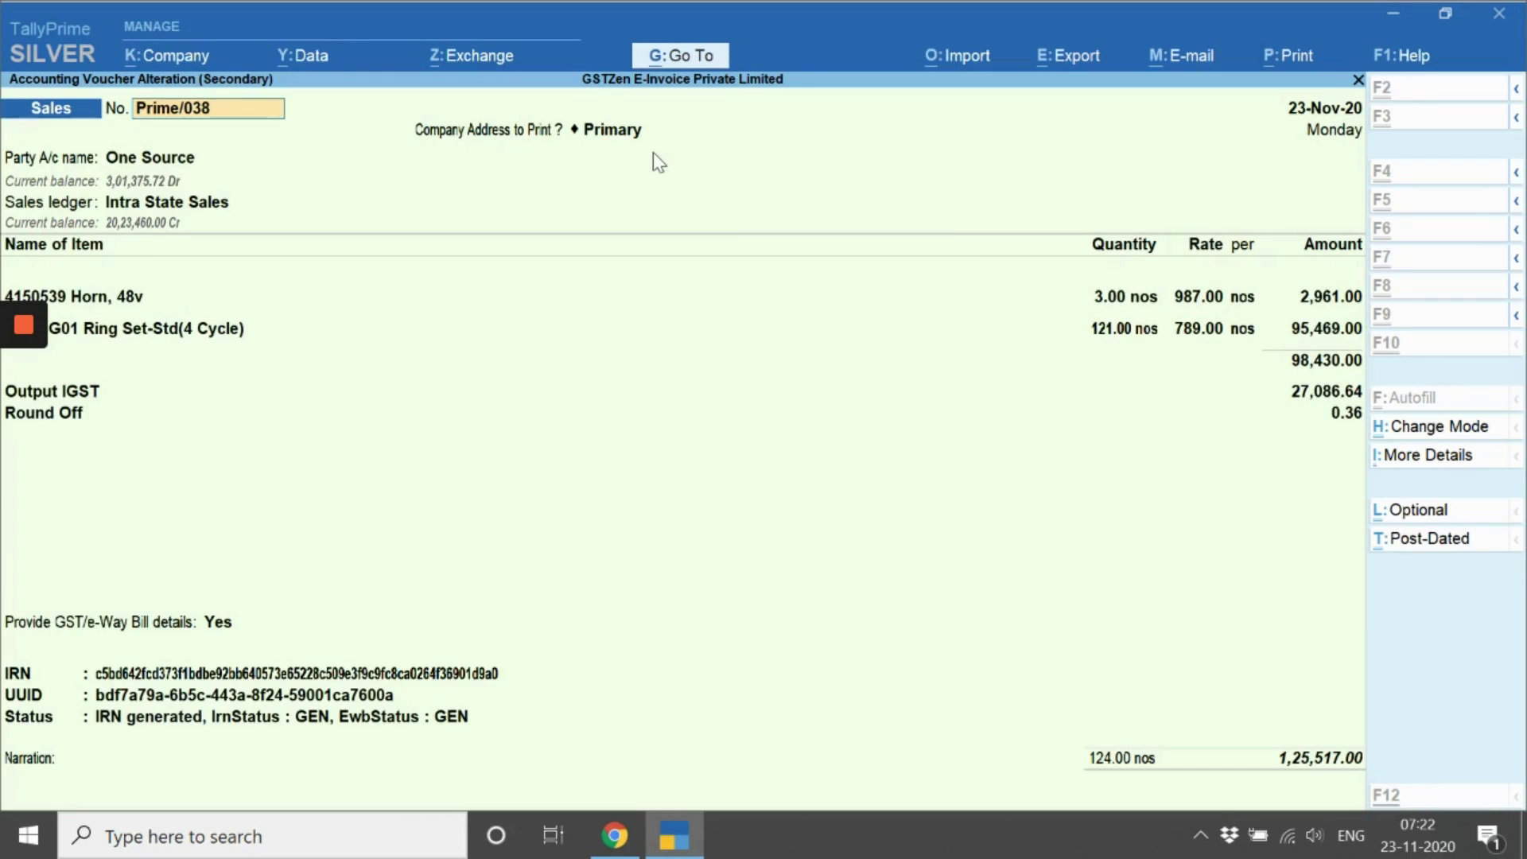
key(Escape)
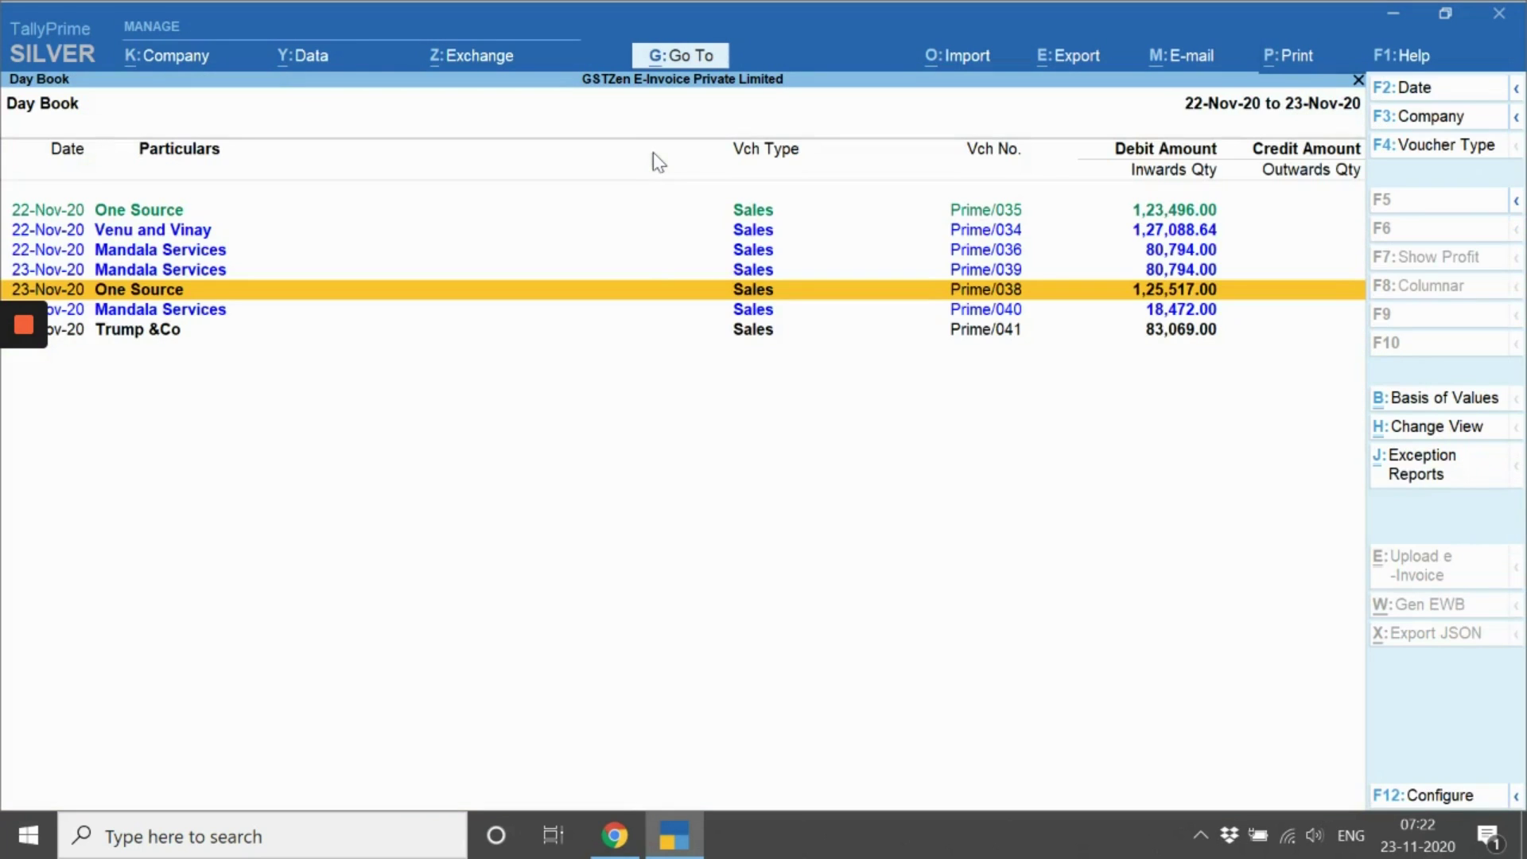
- Return to the e-invoice menu and open e-Invoice Generated dated 23-11-2020
key(ctrl)
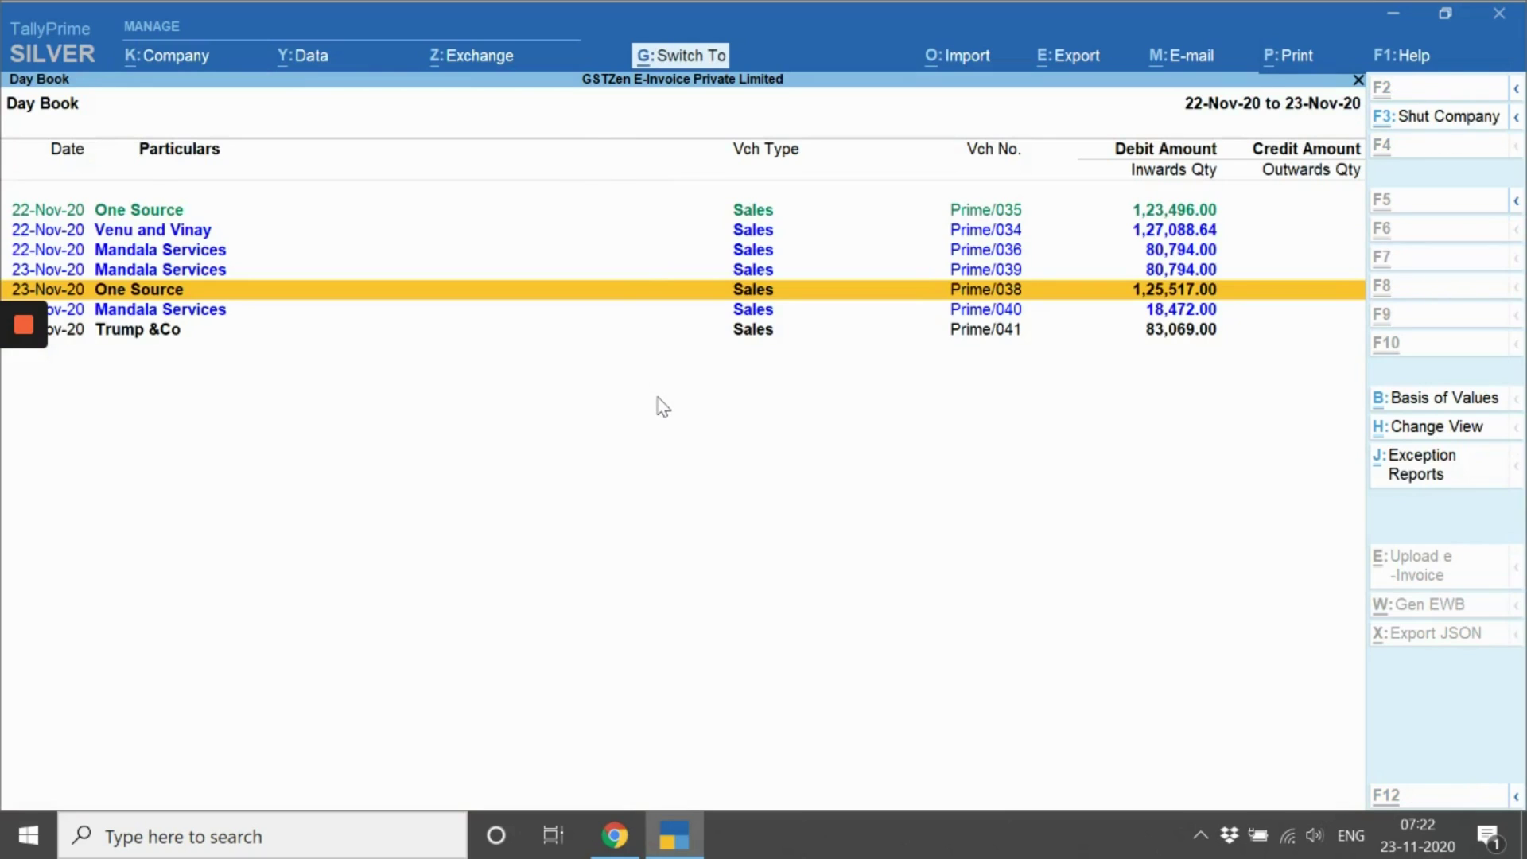
key(ctrl+q)
key(Down)
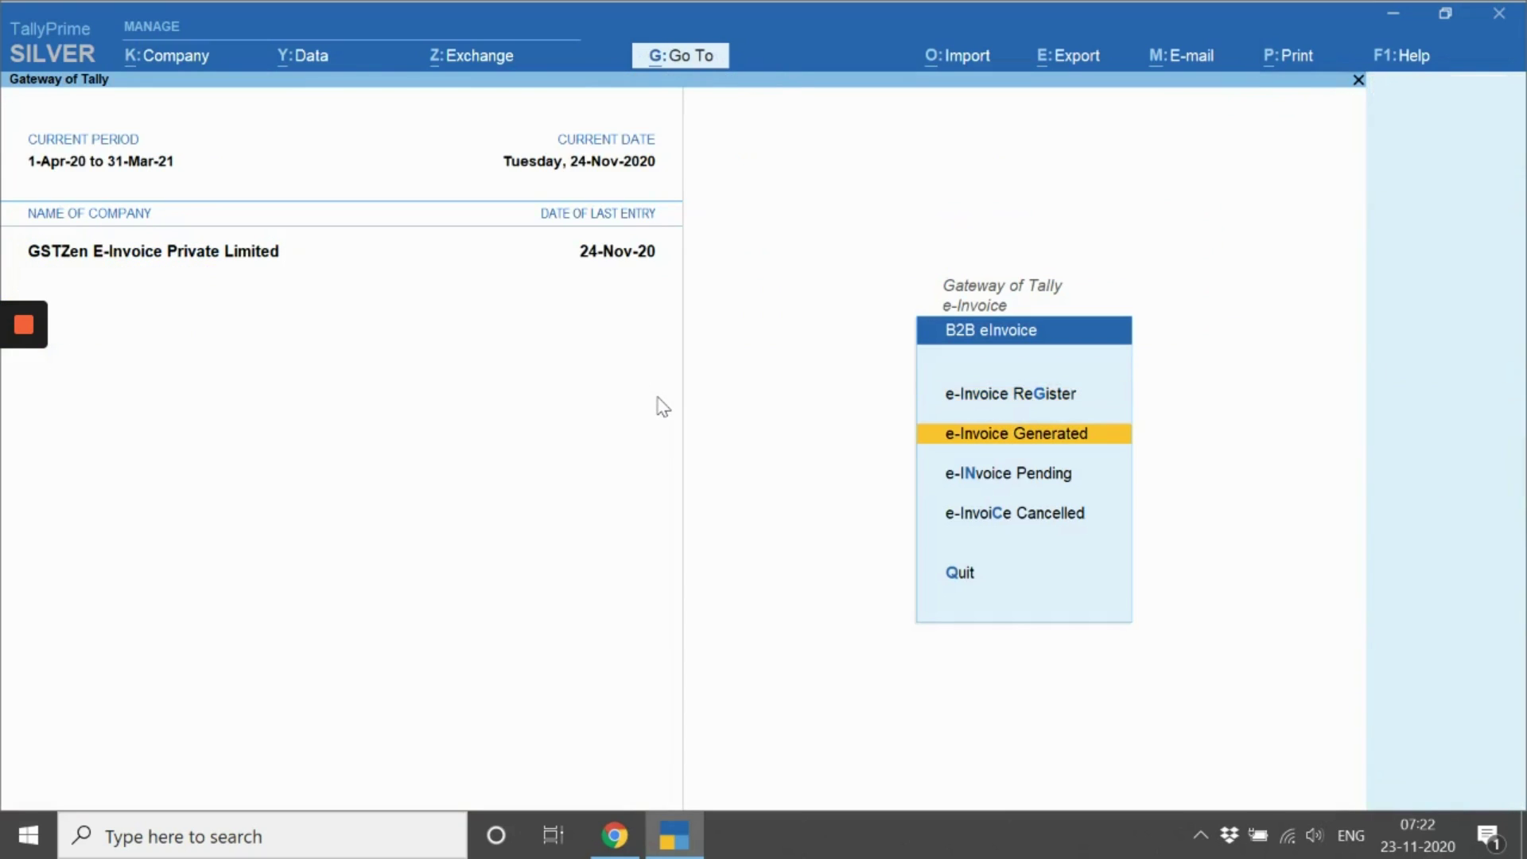
key(Return)
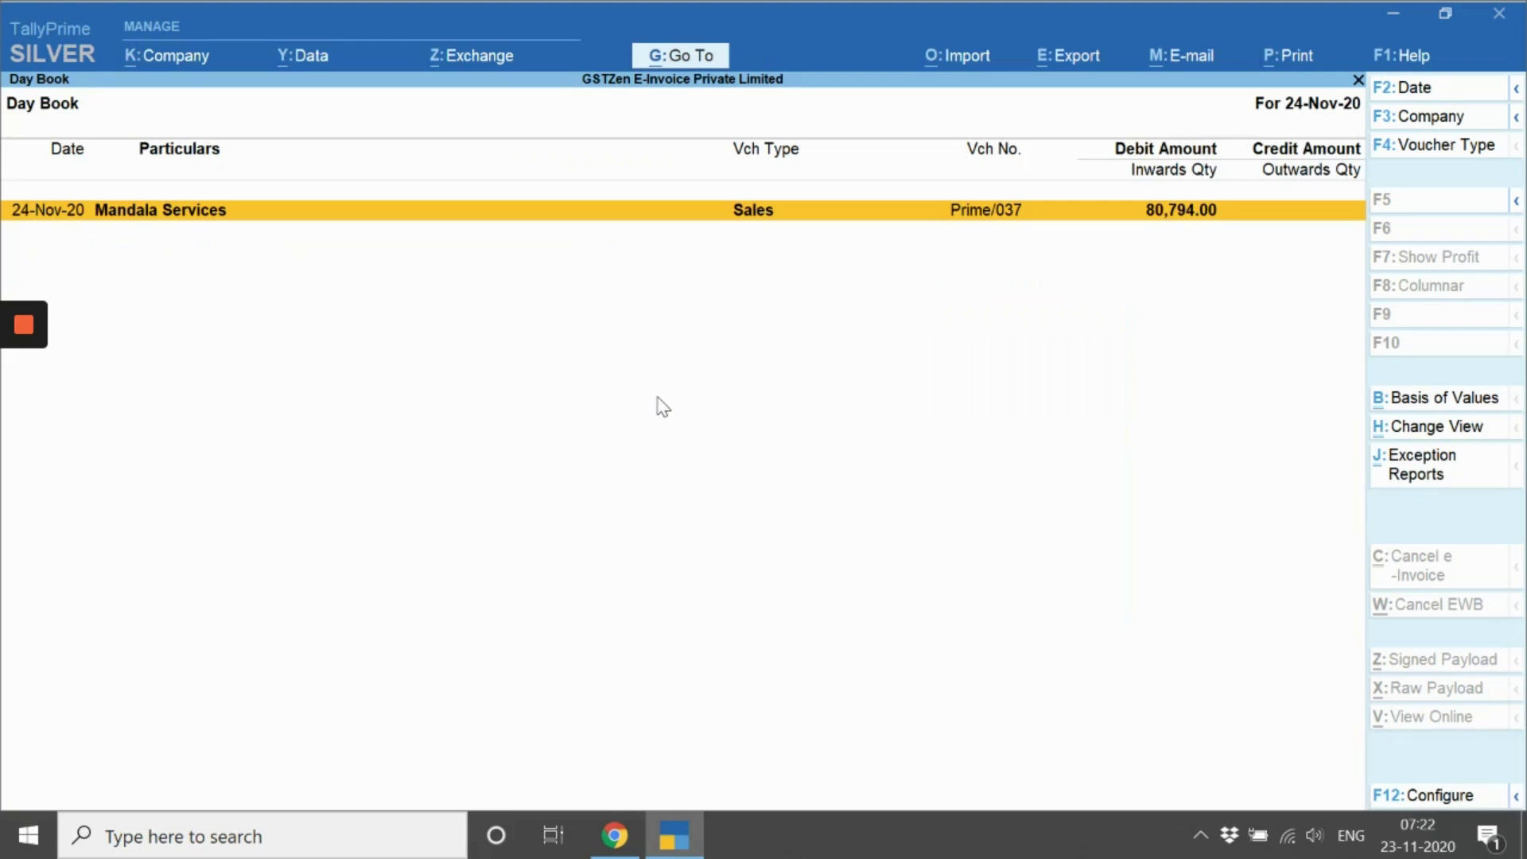
click(1452, 90)
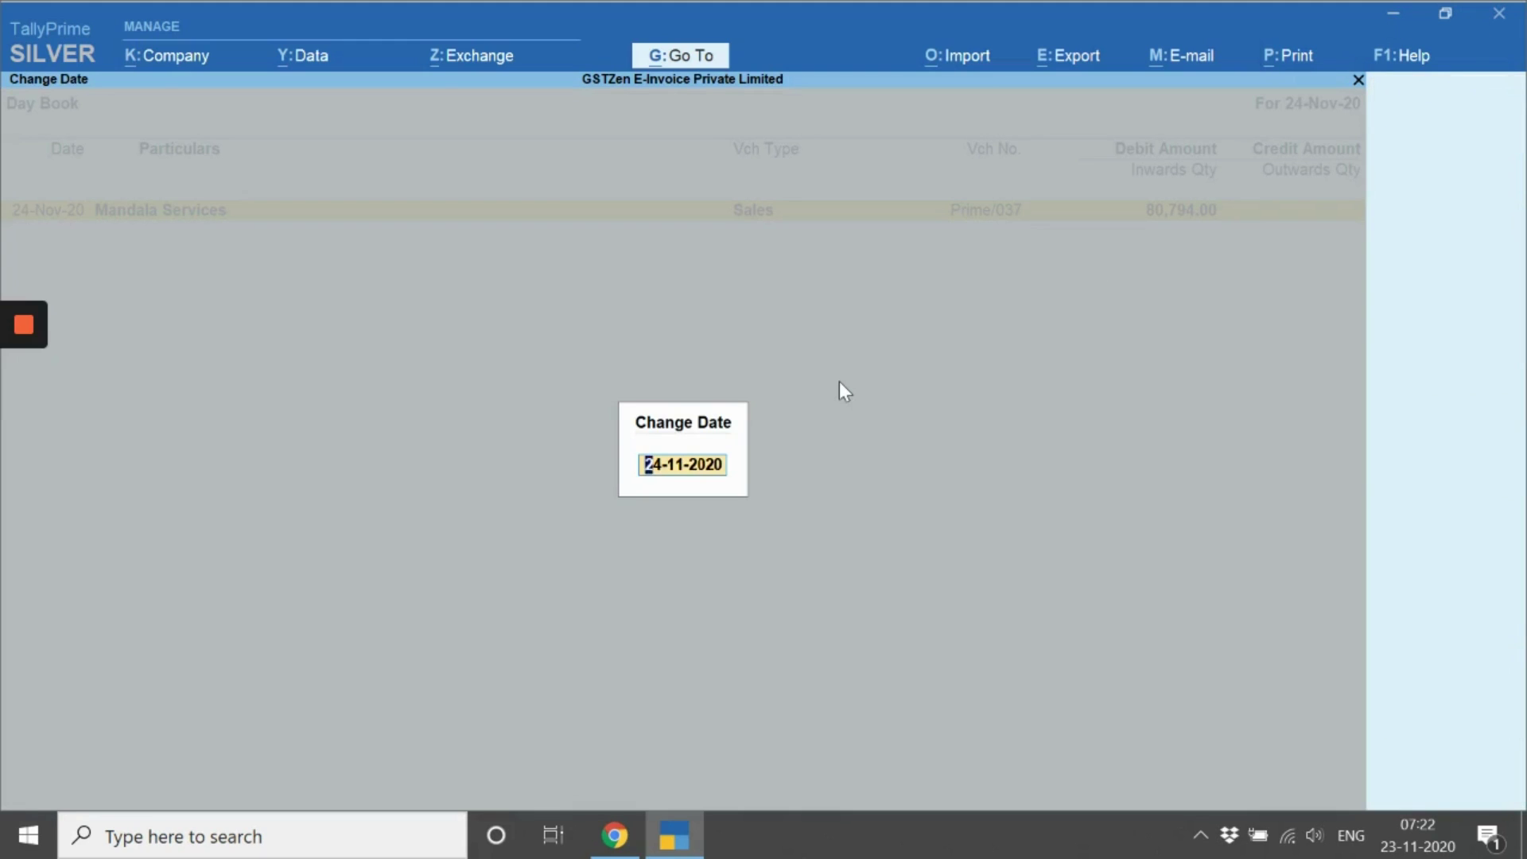
text(23)
key(Return)
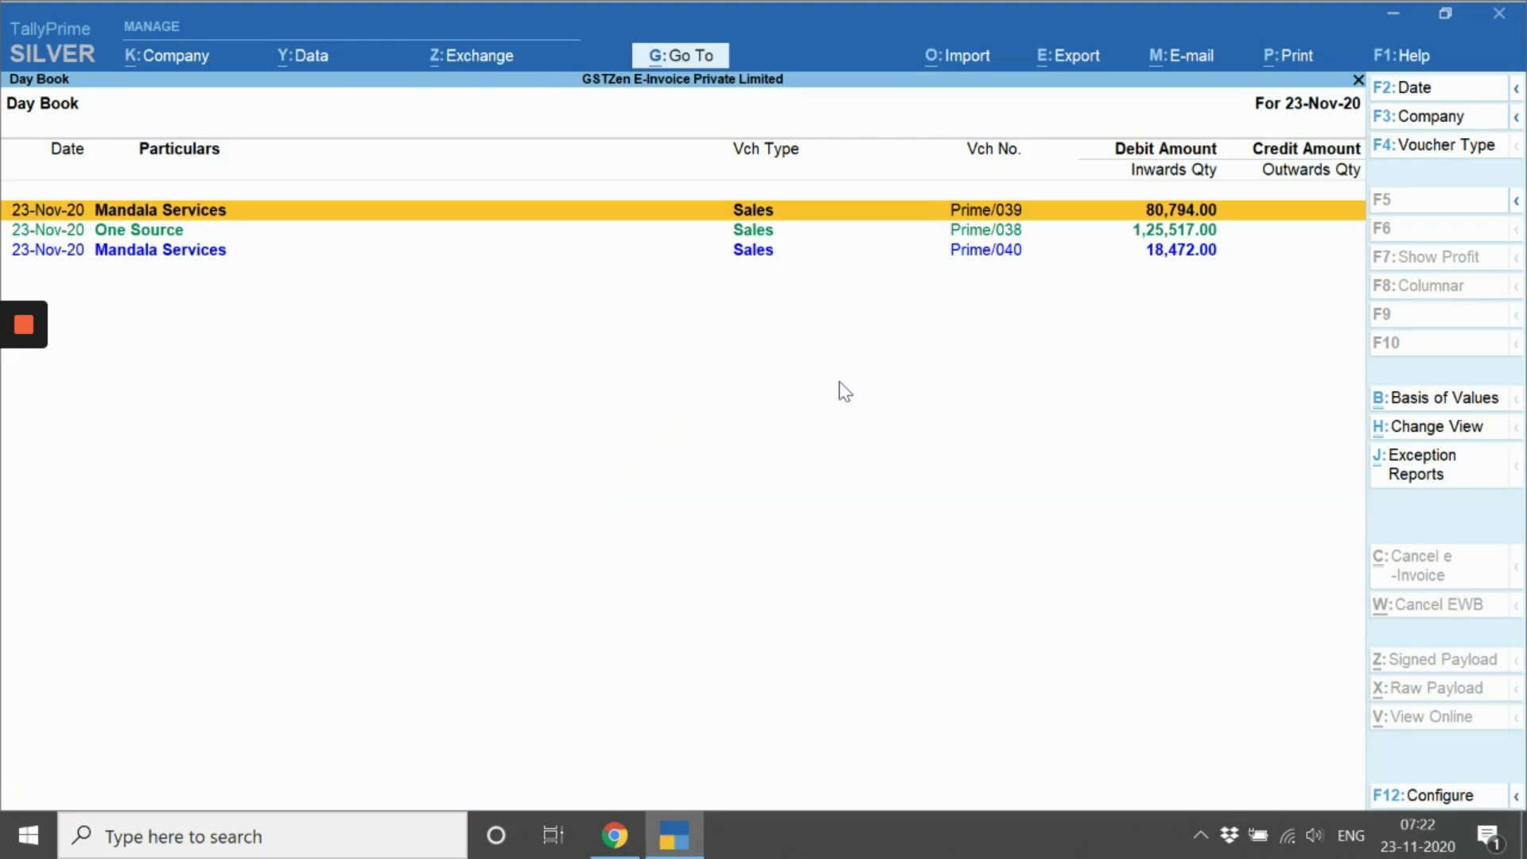
- Select Prime/039 and Prime/038 and cancel their e-invoices
key(Down)
key(Down)
key(Up)
key(Up)
key(space)
key(Down)
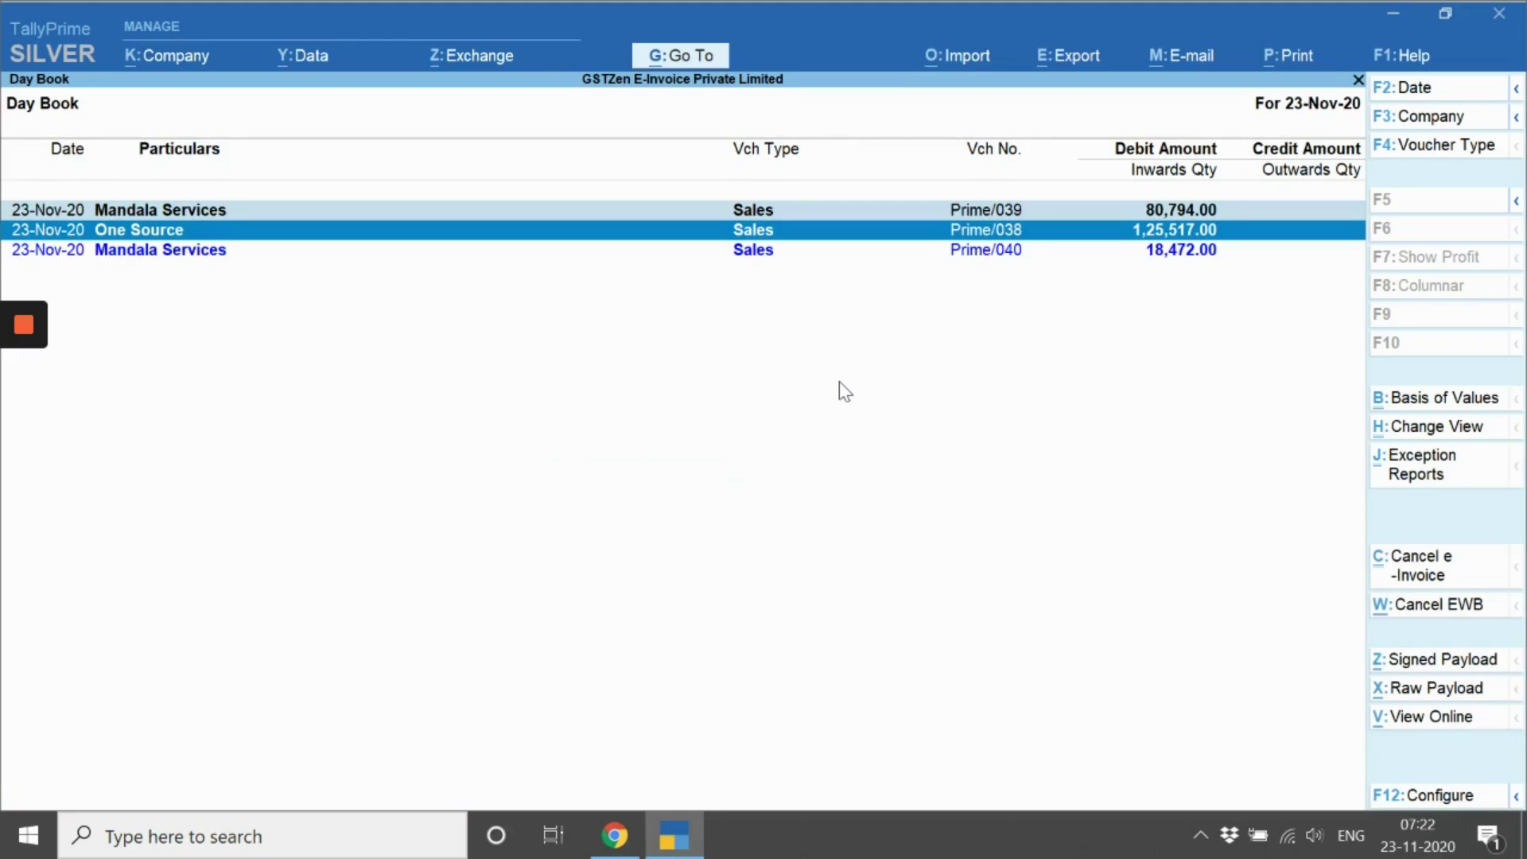
click(1437, 571)
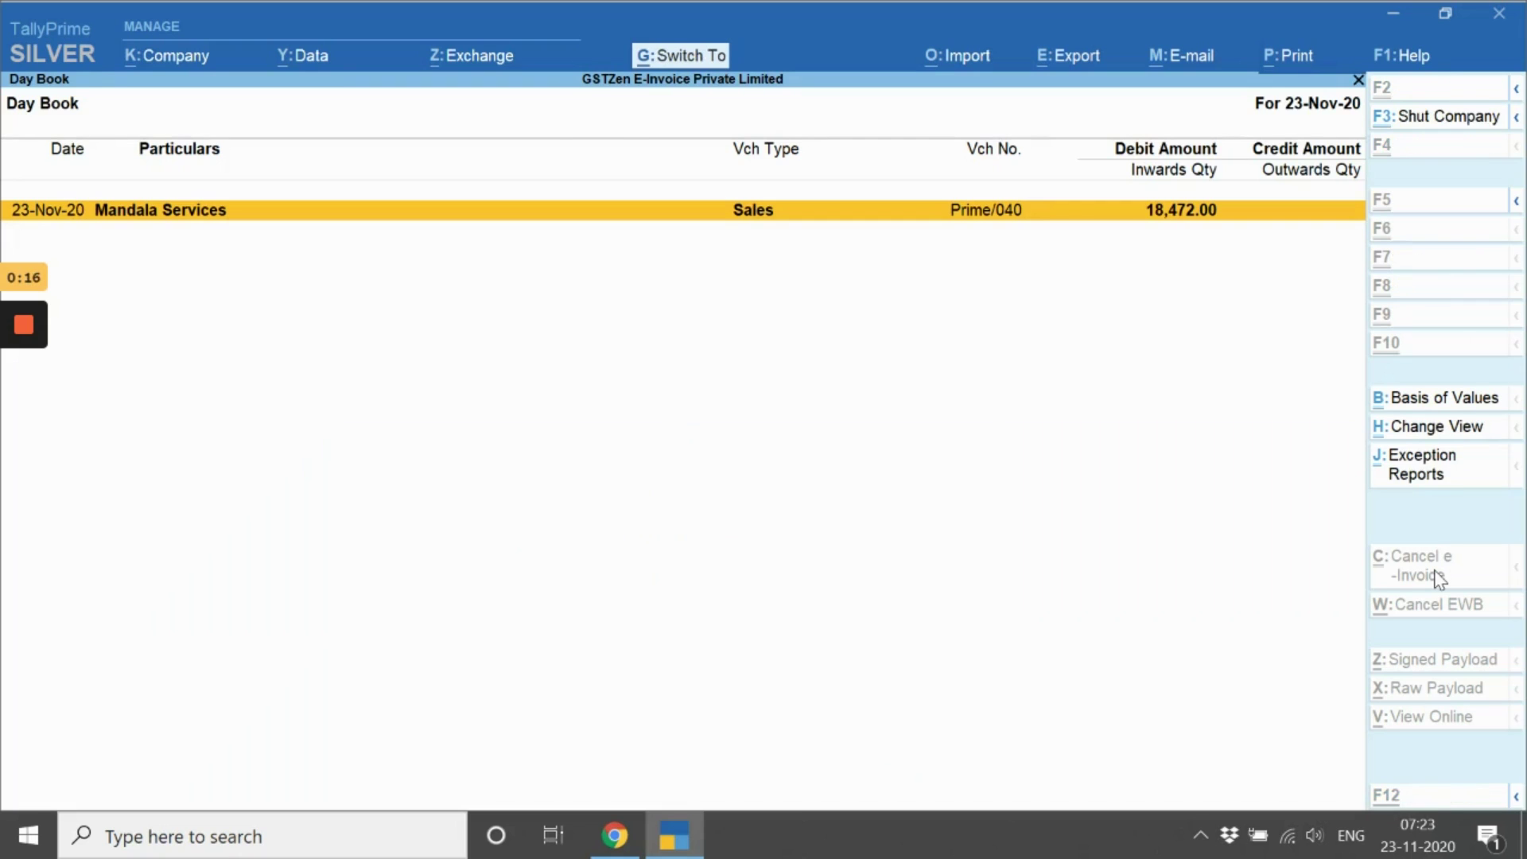
- Go back to the e-invoice menu and open the e-Invoice Cancelled report
key(ctrl+q)
key(Down)
key(Down)
key(Down)
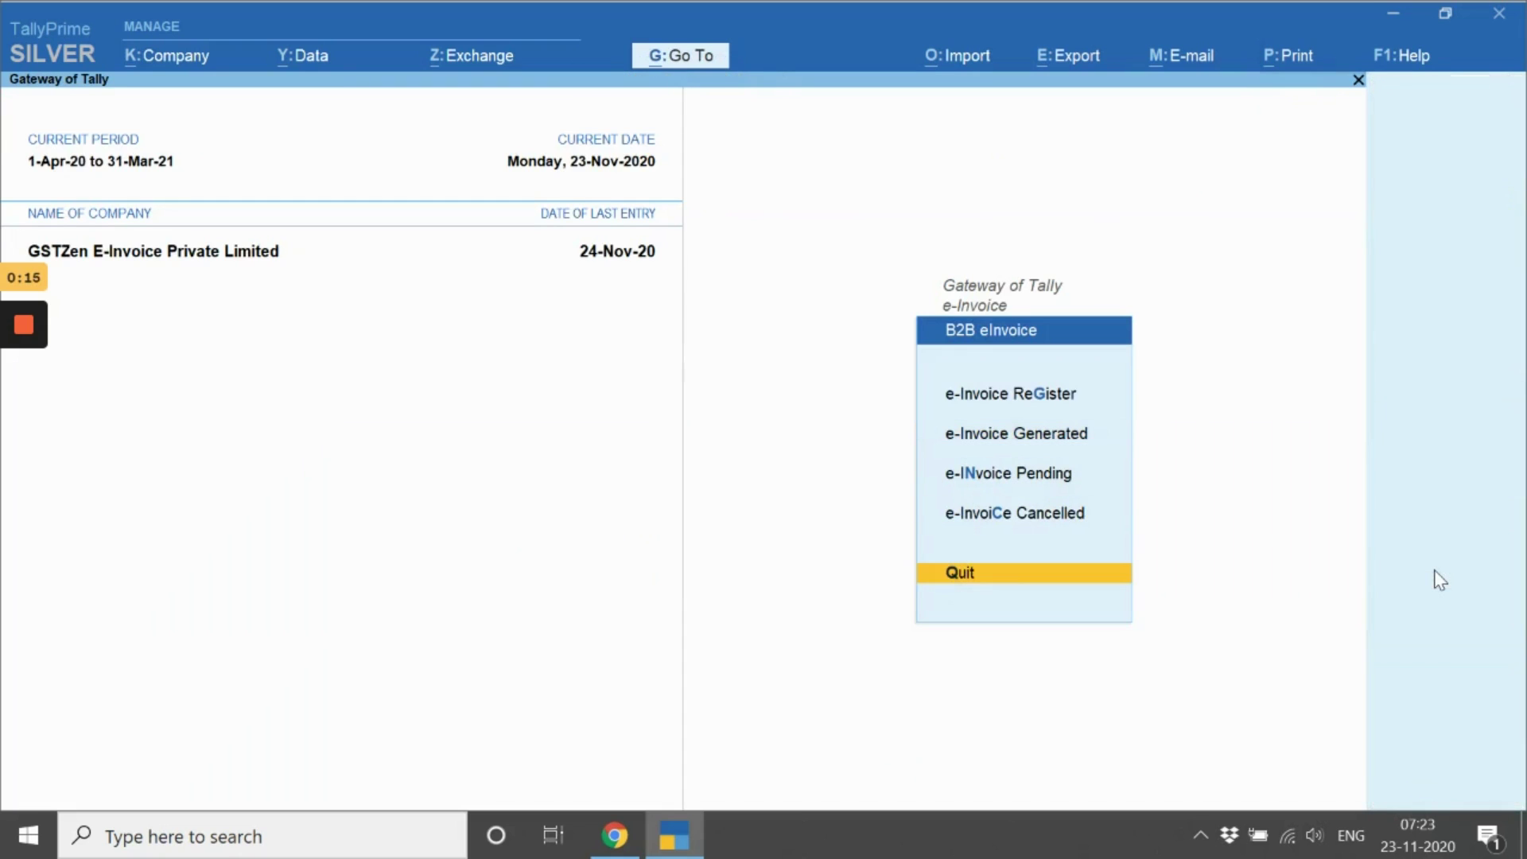
key(Up)
key(Return)
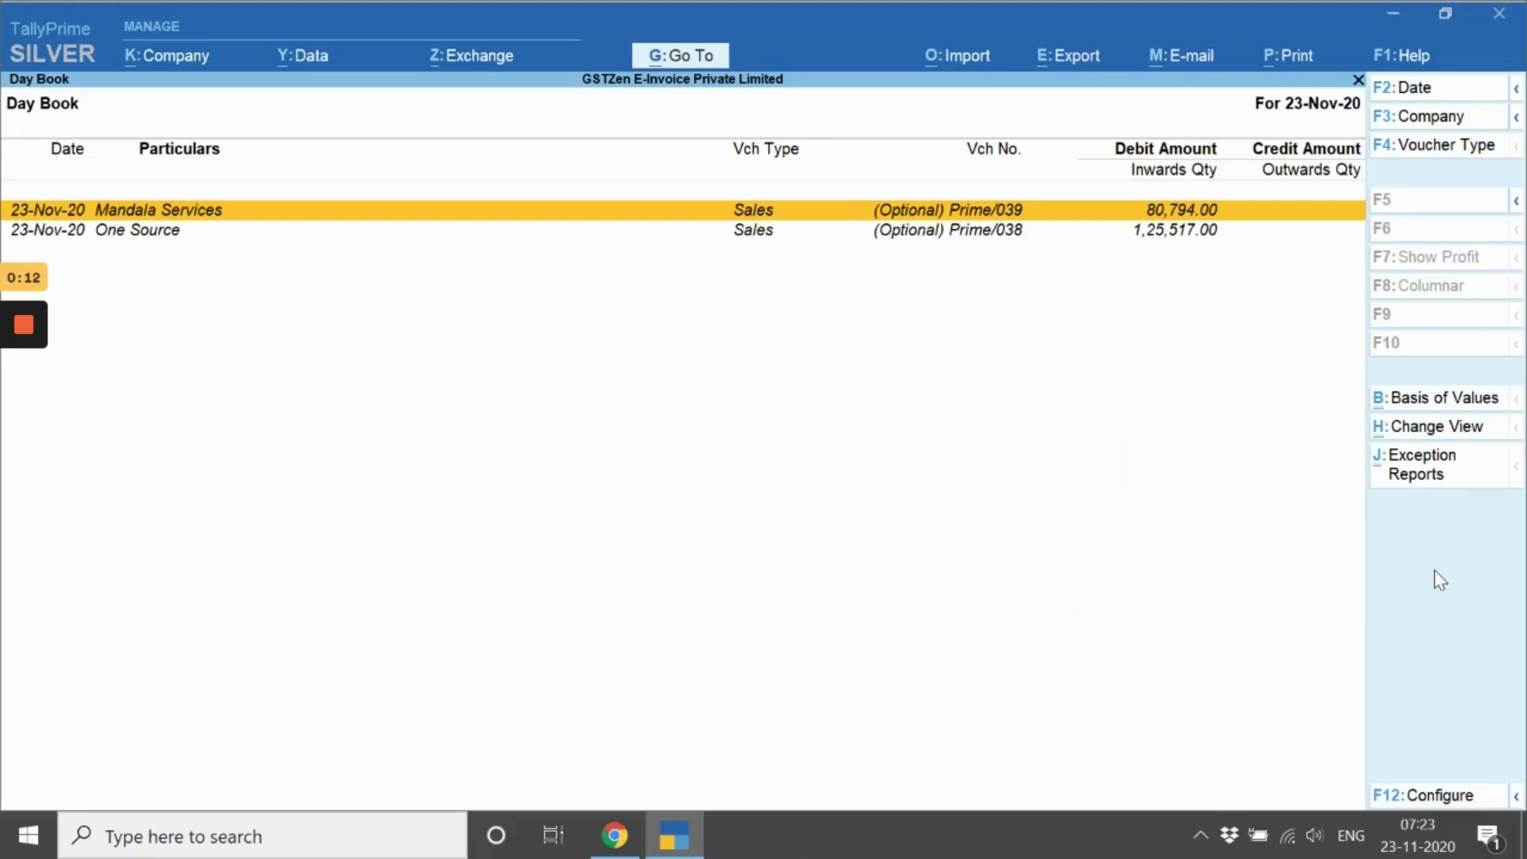